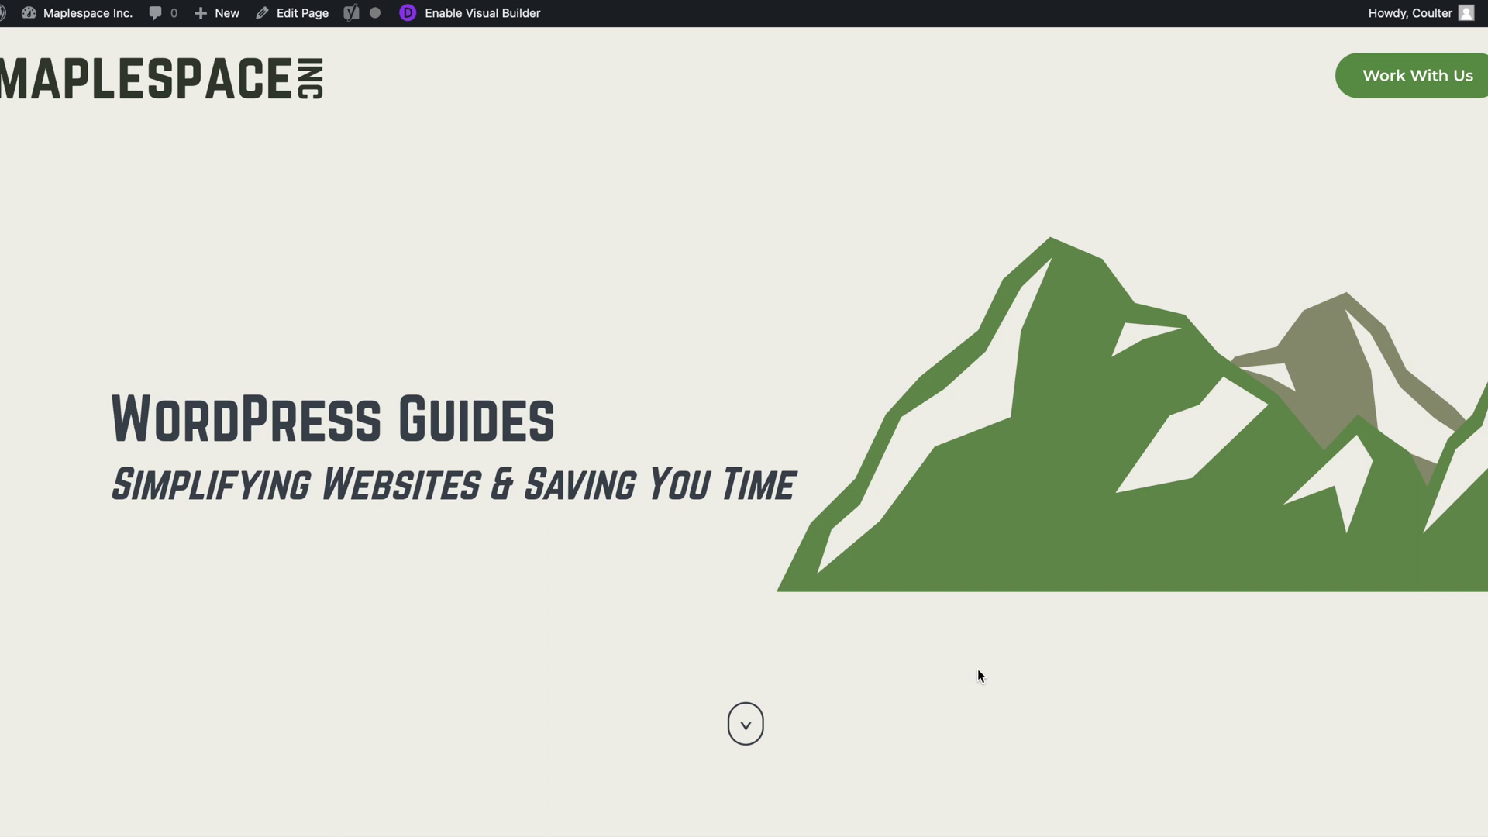
Step: Preview the Maplespace page in responsive mode at phone size, 375 by 667
{"action": "scroll", "coordinate": [908, 567], "scroll_direction": "down", "scroll_amount": 3}
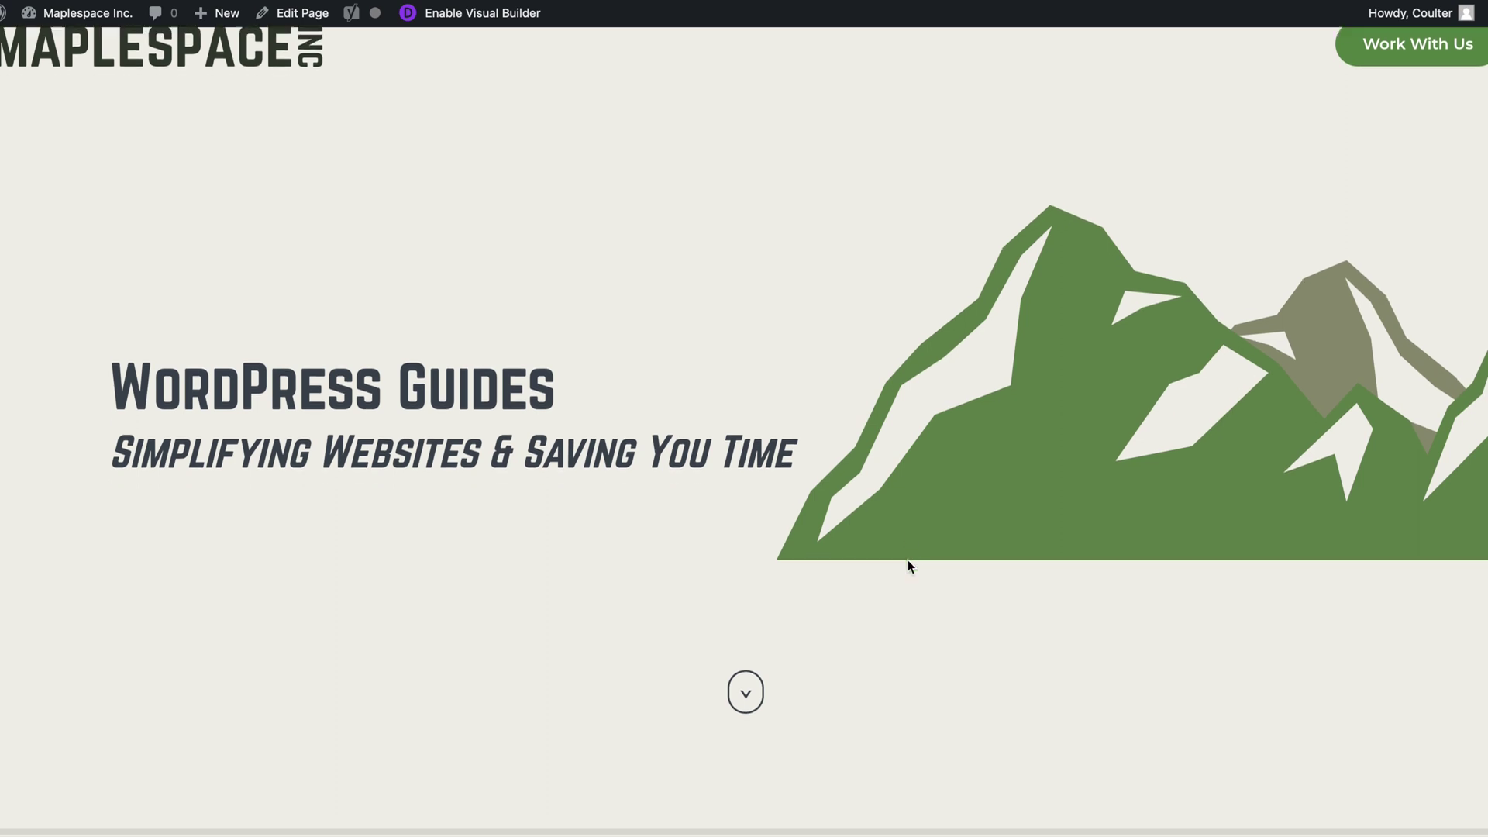
{"action": "scroll", "coordinate": [908, 559], "scroll_direction": "down", "scroll_amount": 5}
{"action": "scroll", "coordinate": [908, 559], "scroll_direction": "down", "scroll_amount": 3}
{"action": "scroll", "coordinate": [908, 560], "scroll_direction": "down", "scroll_amount": 7}
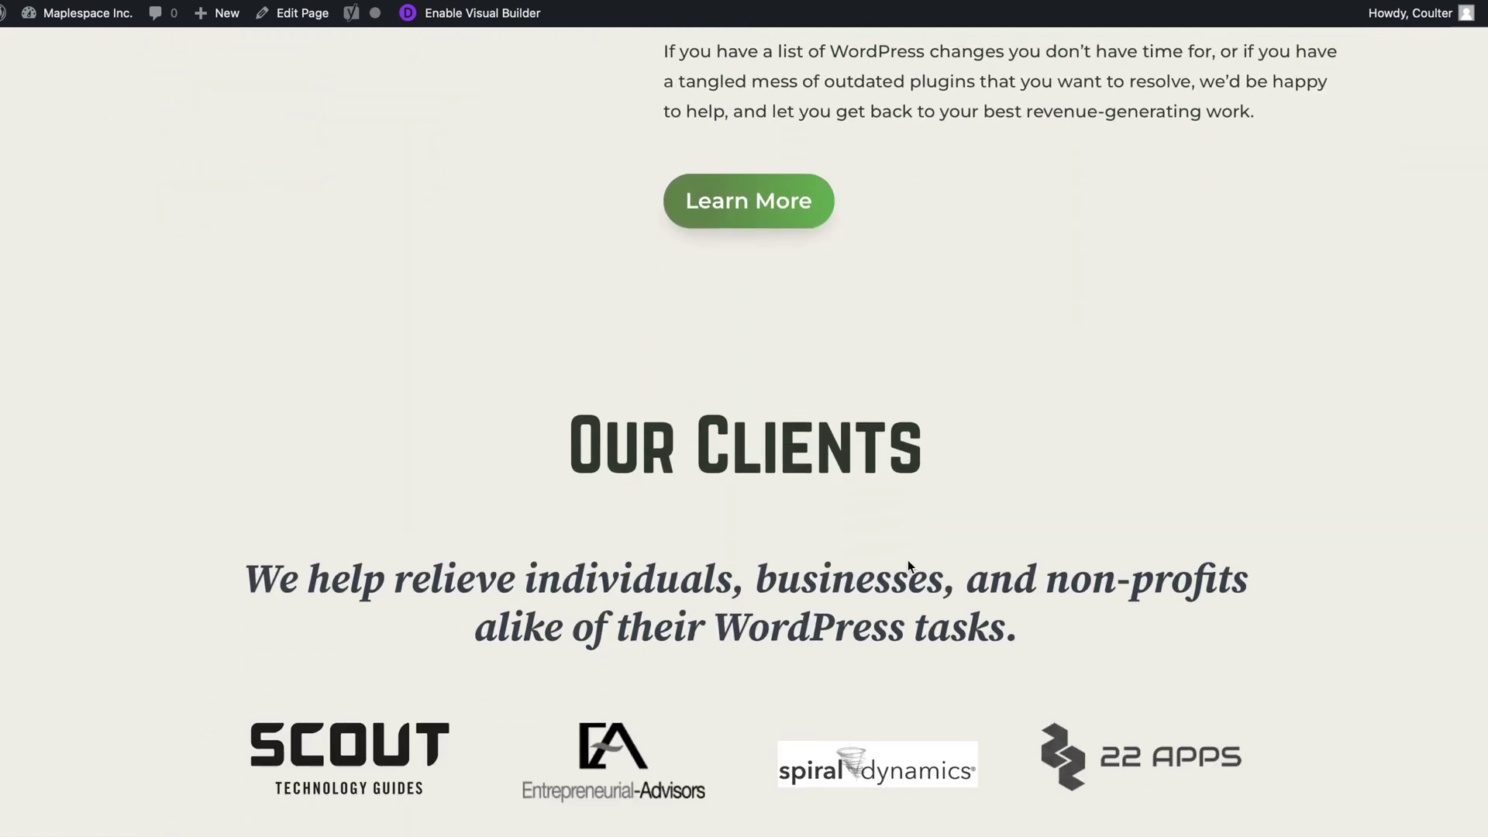
{"action": "scroll", "coordinate": [870, 299], "scroll_direction": "down", "scroll_amount": 3}
{"action": "scroll", "coordinate": [869, 302], "scroll_direction": "down", "scroll_amount": 6}
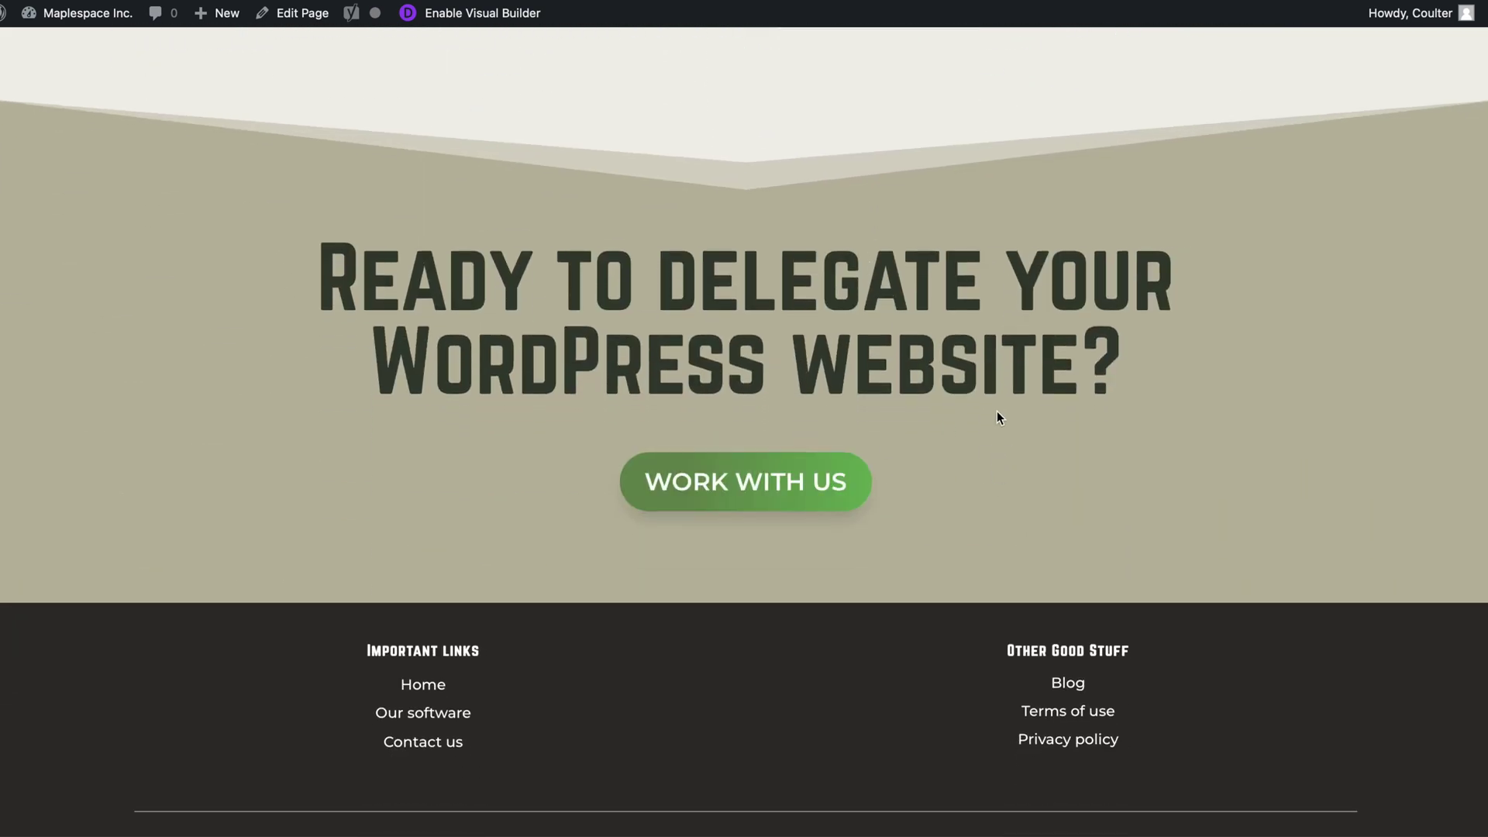
{"action": "key", "text": "super+alt+r"}
{"action": "scroll", "coordinate": [798, 345], "scroll_direction": "up", "scroll_amount": 1}
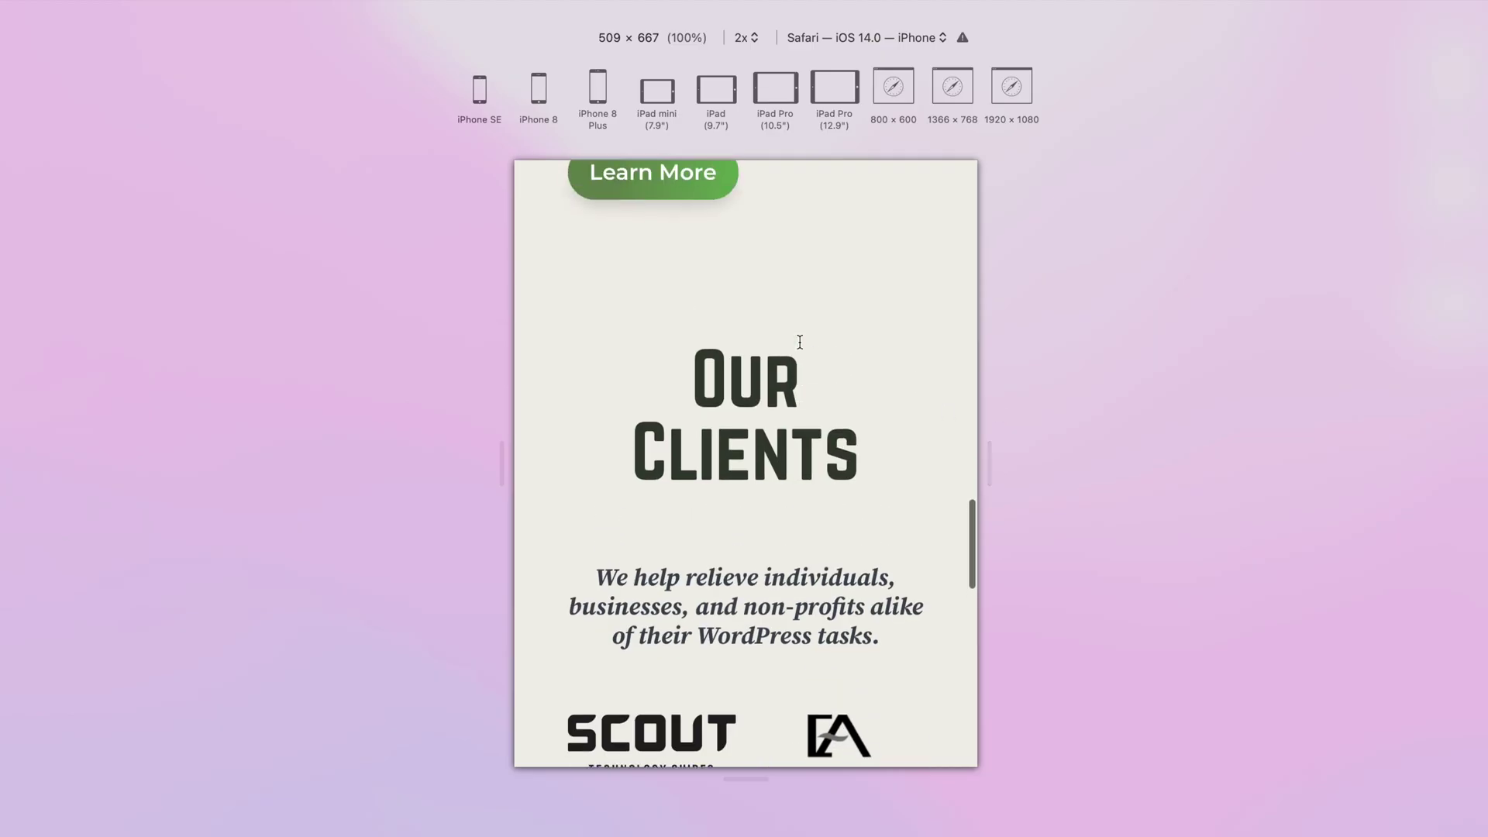
{"action": "scroll", "coordinate": [837, 364], "scroll_direction": "down", "scroll_amount": 5}
{"action": "scroll", "coordinate": [891, 395], "scroll_direction": "down", "scroll_amount": 5}
{"action": "scroll", "coordinate": [945, 434], "scroll_direction": "down", "scroll_amount": 1}
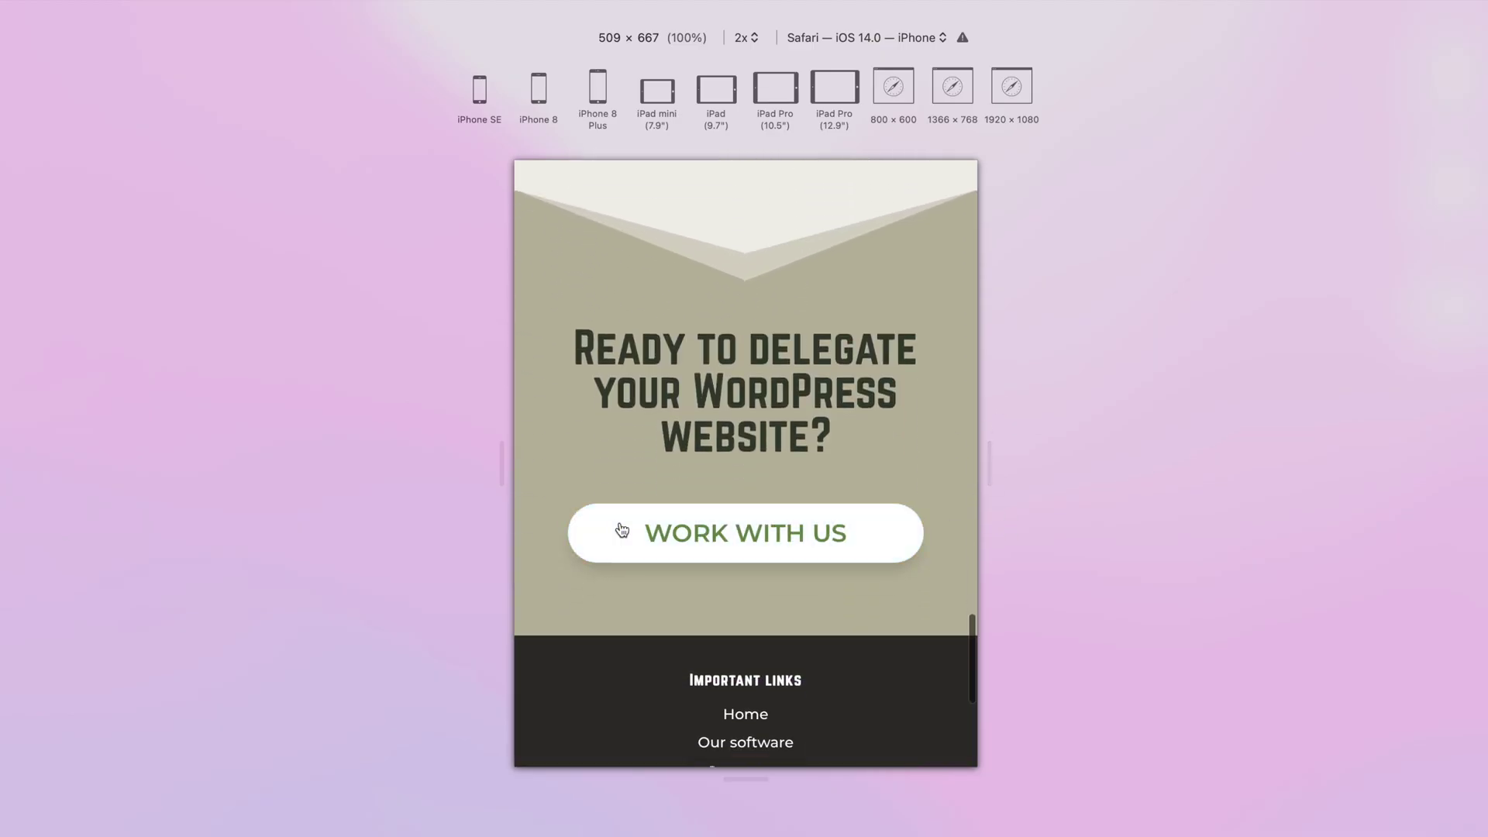
{"action": "left_click", "coordinate": [536, 93]}
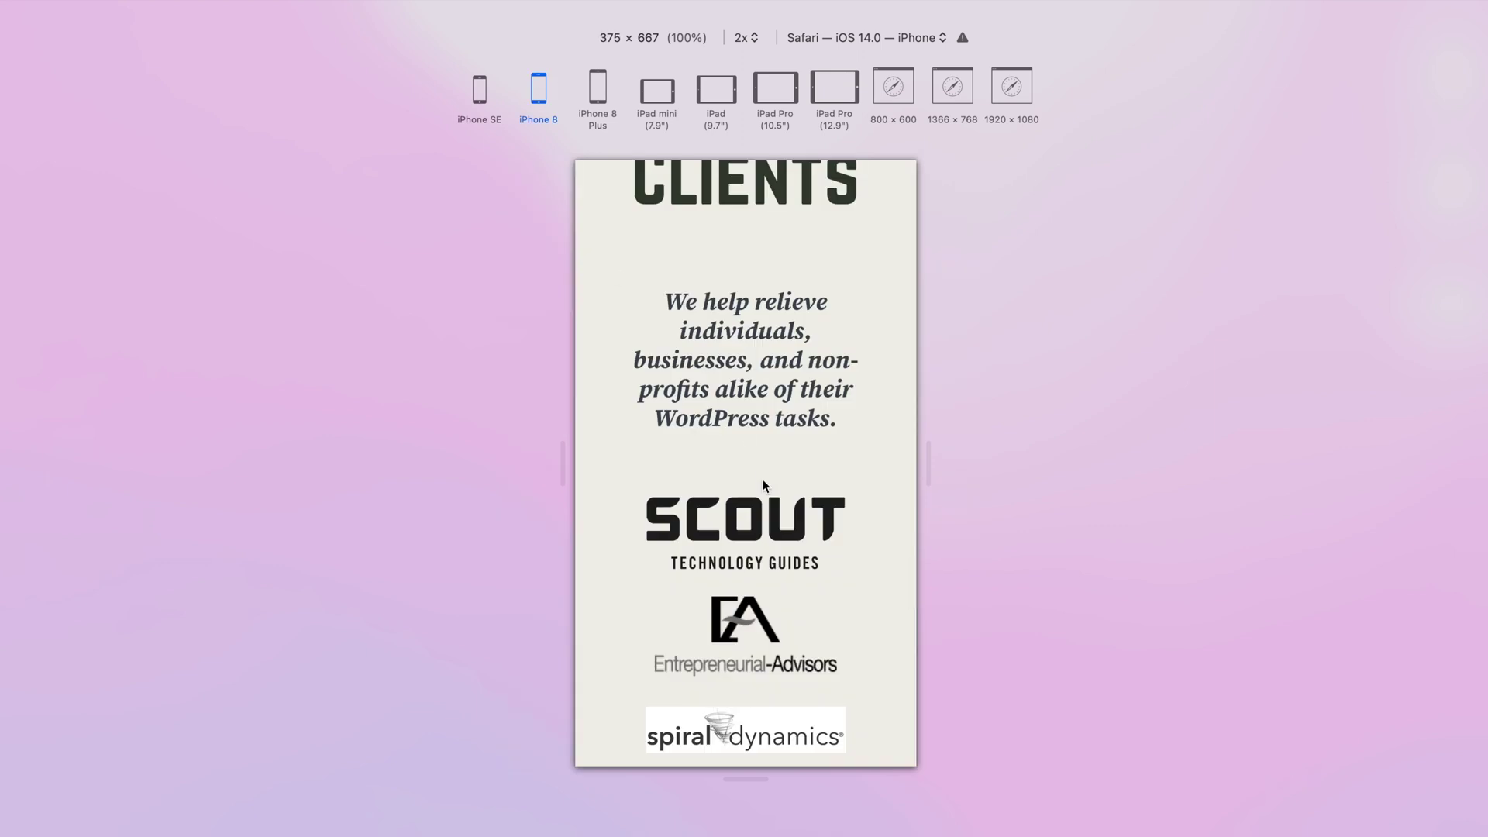
{"action": "scroll", "coordinate": [763, 479], "scroll_direction": "down", "scroll_amount": 10}
{"action": "scroll", "coordinate": [763, 478], "scroll_direction": "up", "scroll_amount": 3}
{"action": "scroll", "coordinate": [762, 479], "scroll_direction": "up", "scroll_amount": 2}
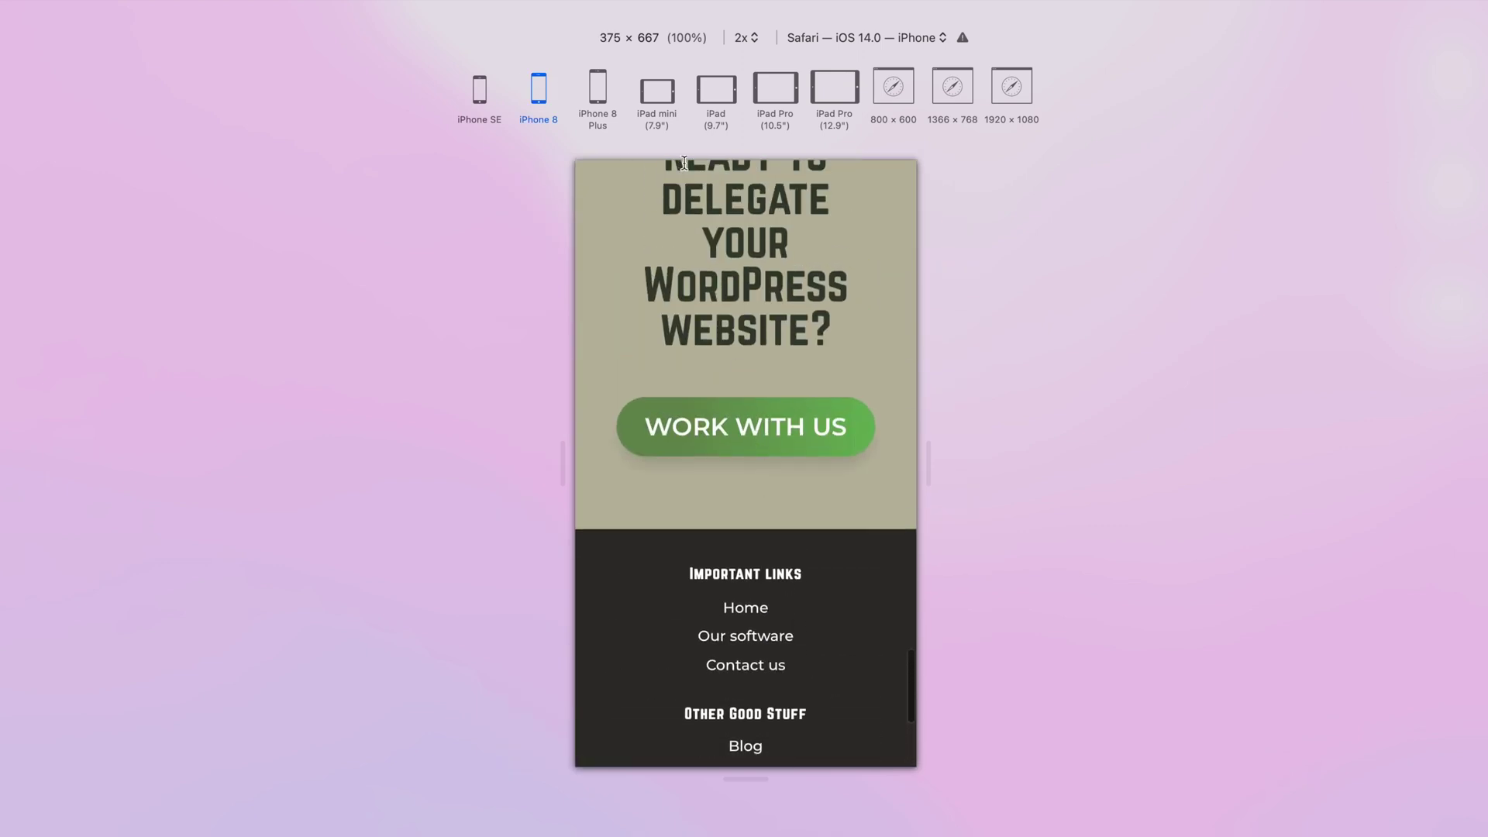
Step: Switch the preview to tablet 1024 by 768, then narrow it to 837 pixels wide
{"action": "left_click", "coordinate": [656, 89]}
{"action": "scroll", "coordinate": [819, 506], "scroll_direction": "up", "scroll_amount": 1}
{"action": "scroll", "coordinate": [818, 507], "scroll_direction": "up", "scroll_amount": 2}
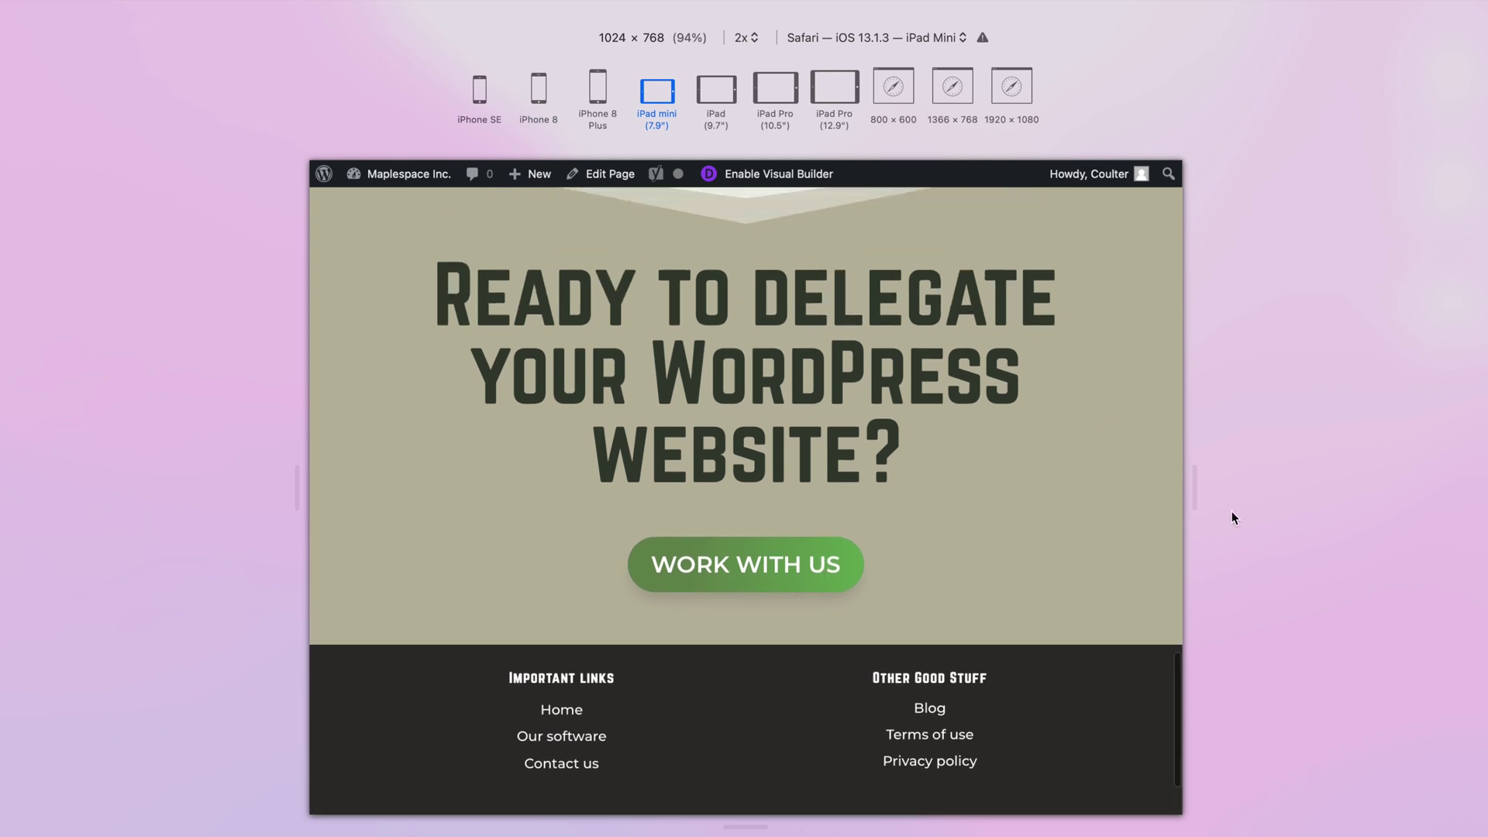
{"action": "left_click_drag", "start_coordinate": [1195, 486], "coordinate": [1122, 485]}
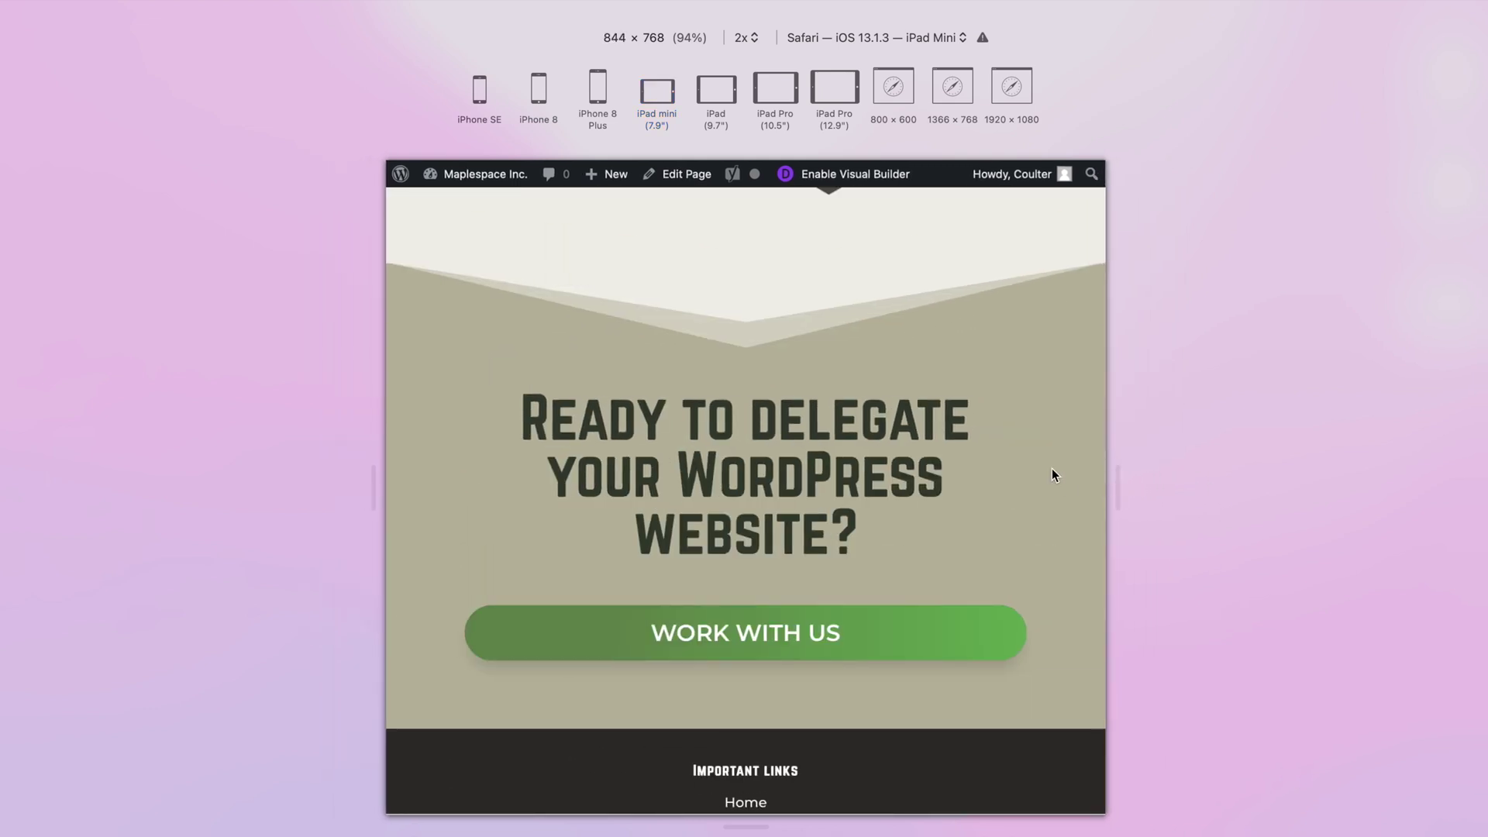
{"action": "scroll", "coordinate": [1052, 468], "scroll_direction": "down", "scroll_amount": 1}
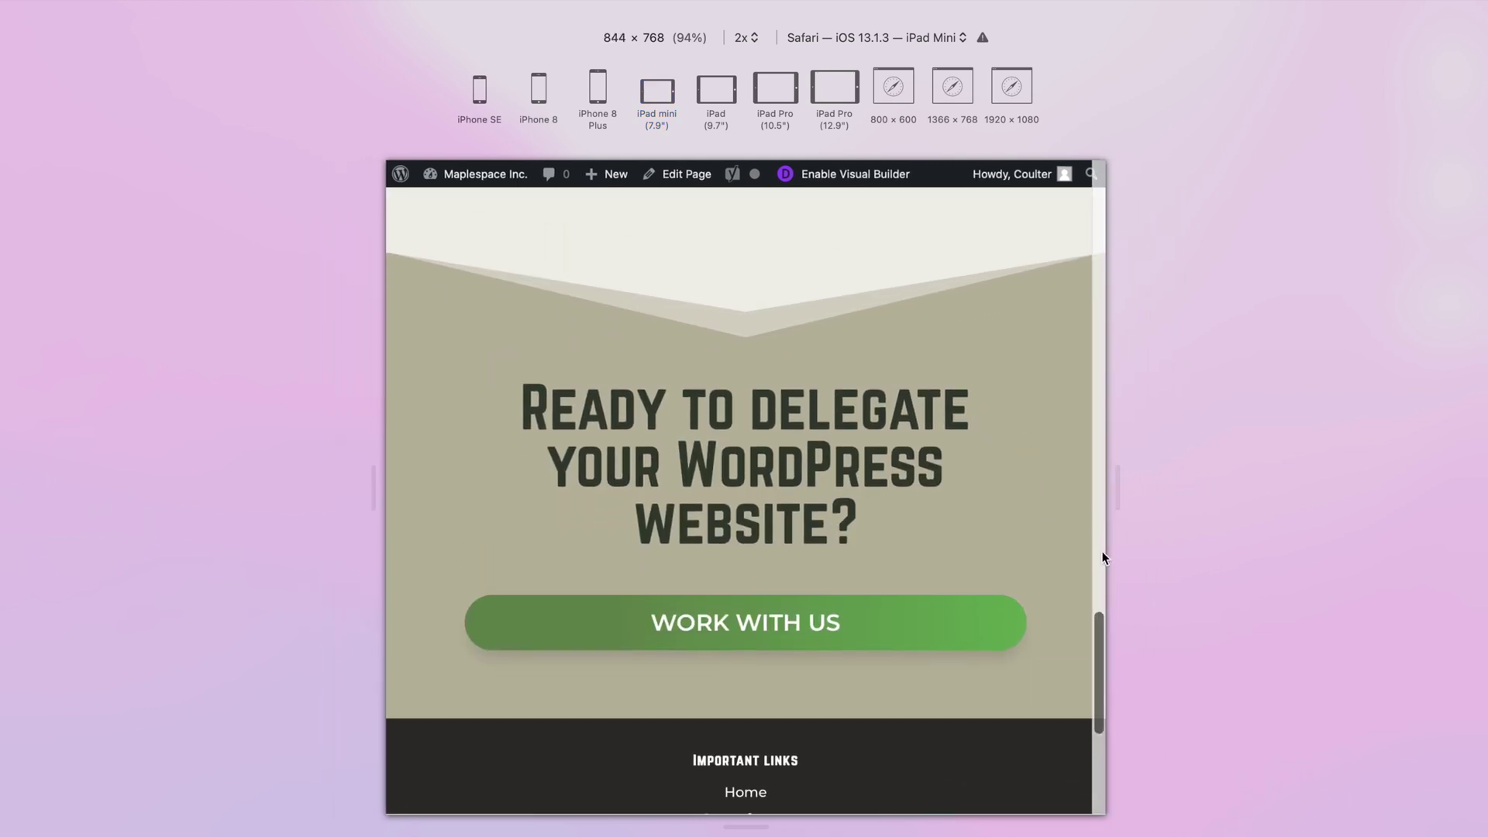
{"action": "left_click_drag", "start_coordinate": [1116, 493], "coordinate": [1111, 495]}
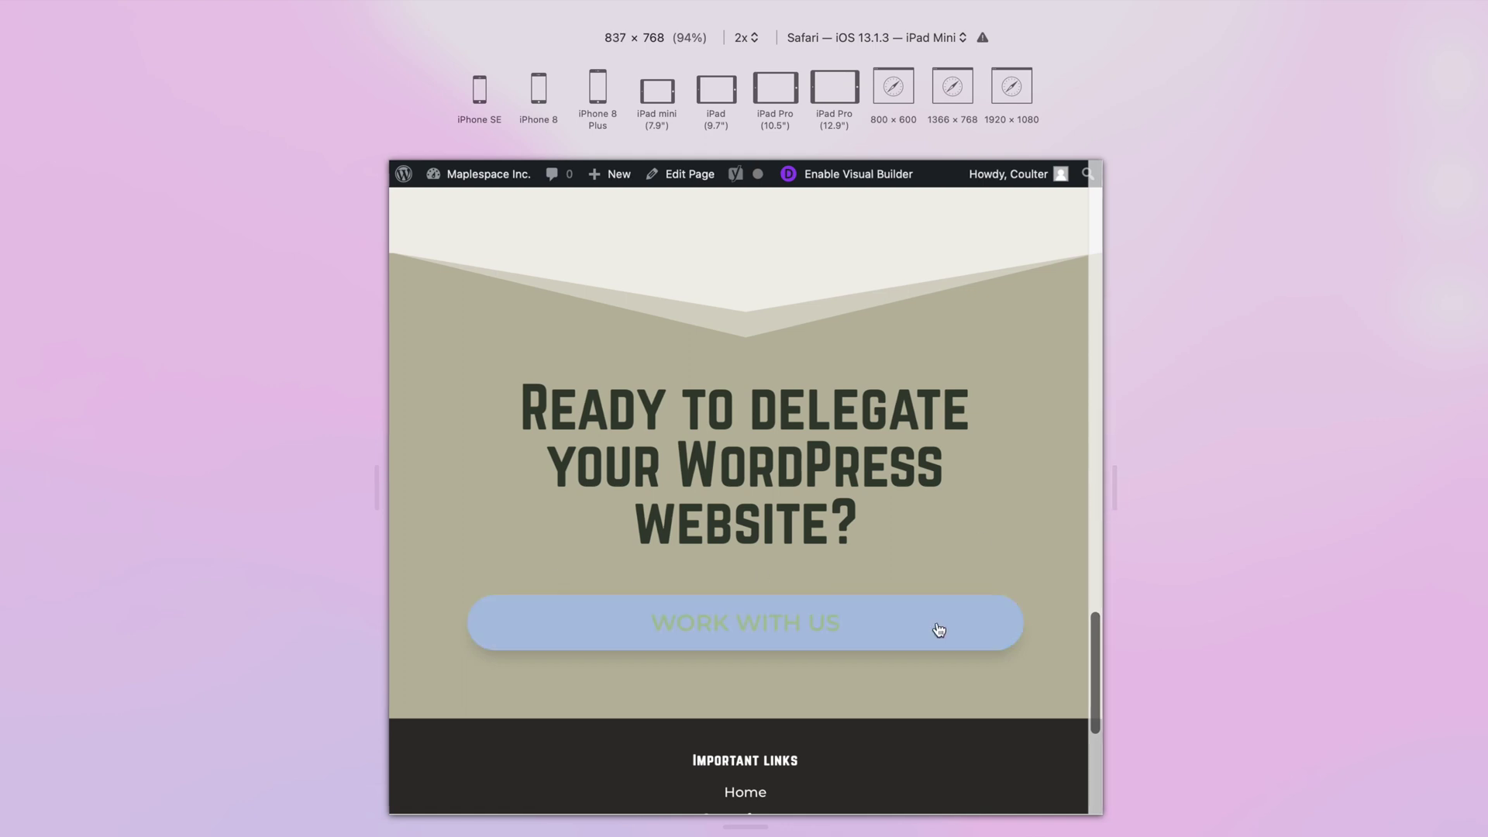
{"action": "scroll", "coordinate": [892, 402], "scroll_direction": "down", "scroll_amount": 5}
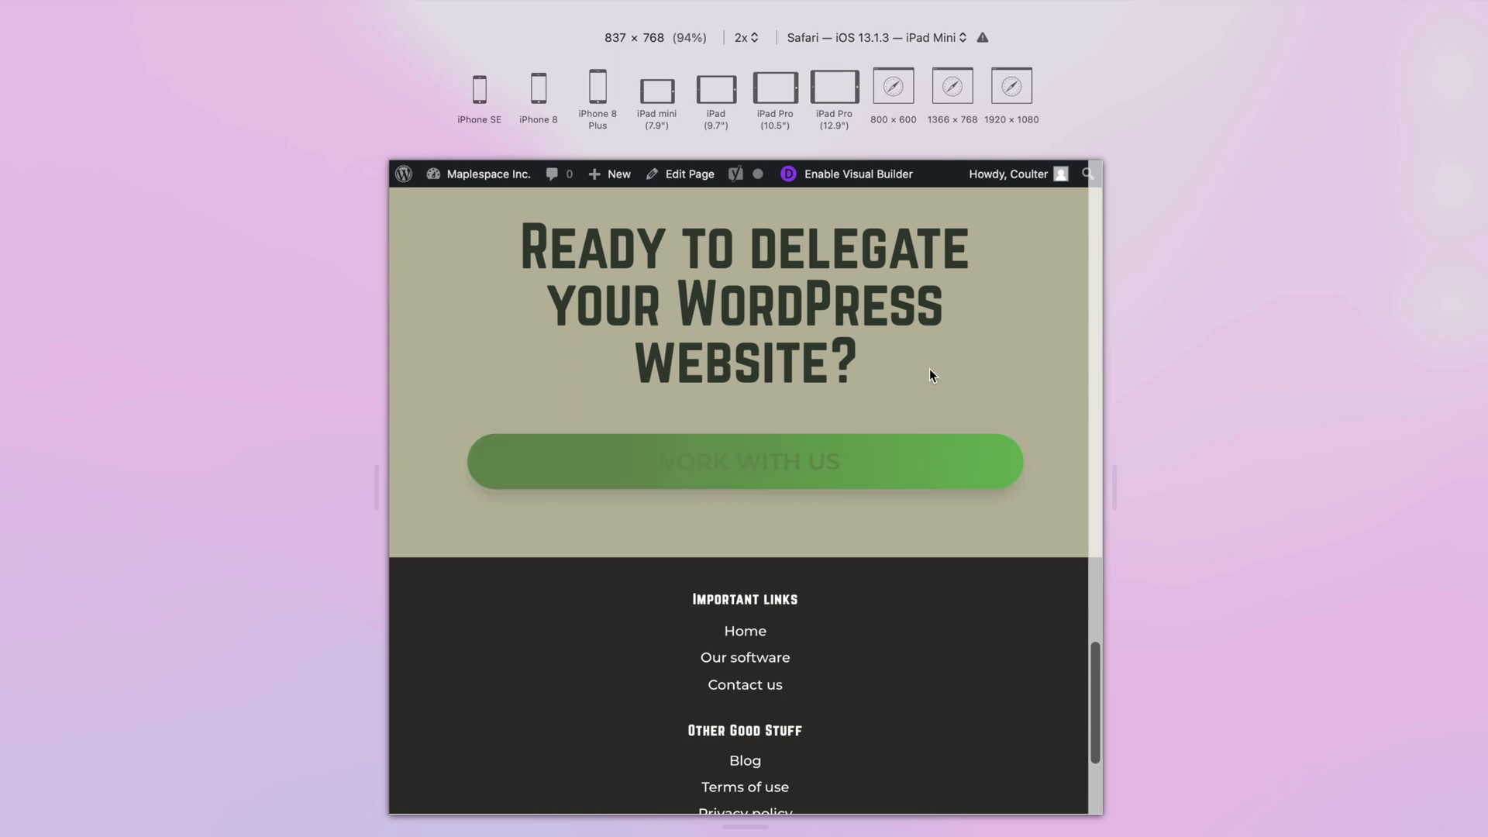
{"action": "scroll", "coordinate": [899, 411], "scroll_direction": "up", "scroll_amount": 2}
{"action": "scroll", "coordinate": [899, 411], "scroll_direction": "up", "scroll_amount": 10}
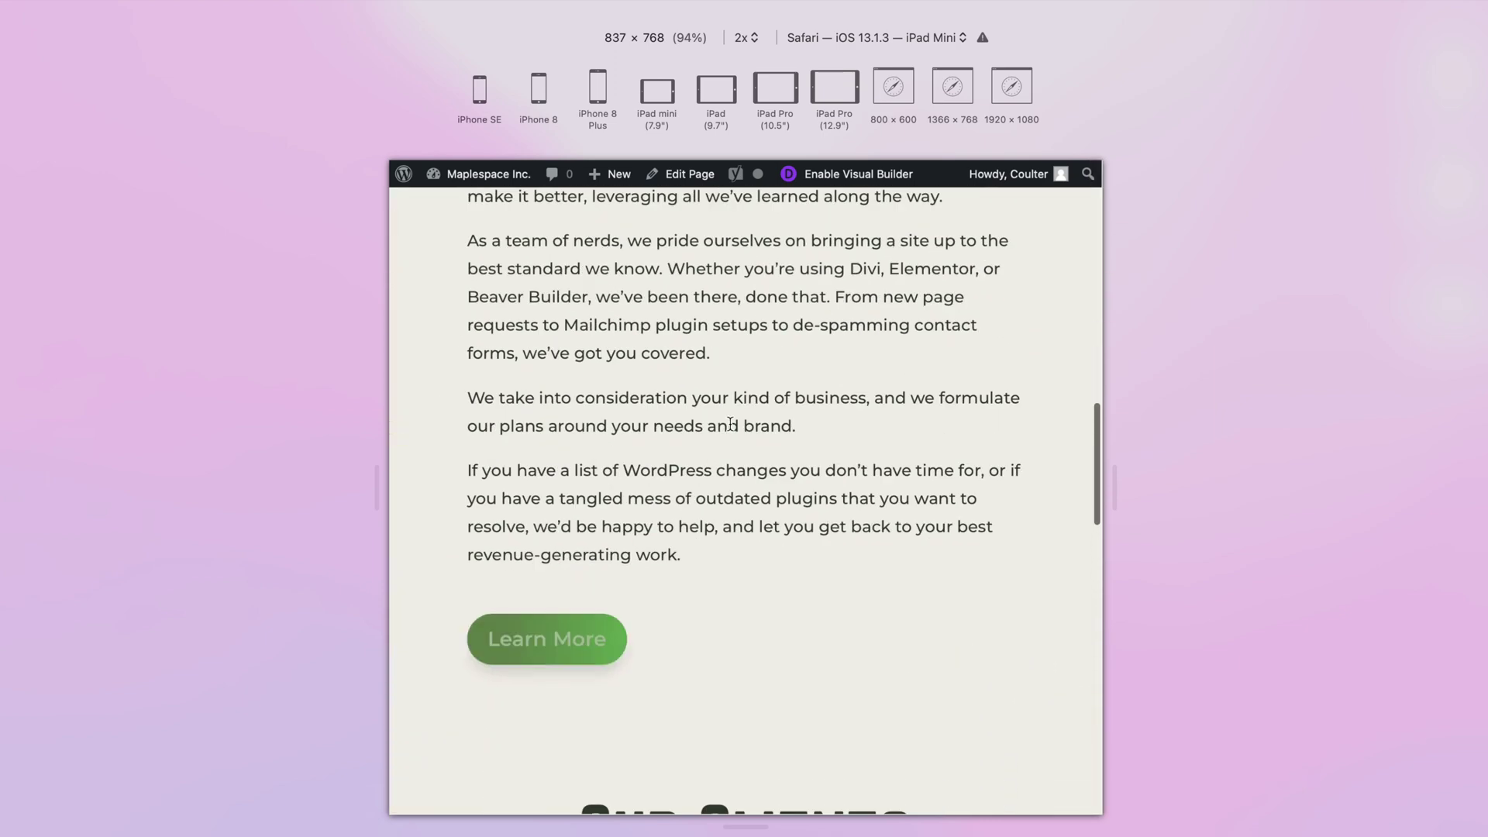
{"action": "scroll", "coordinate": [690, 600], "scroll_direction": "up", "scroll_amount": 6}
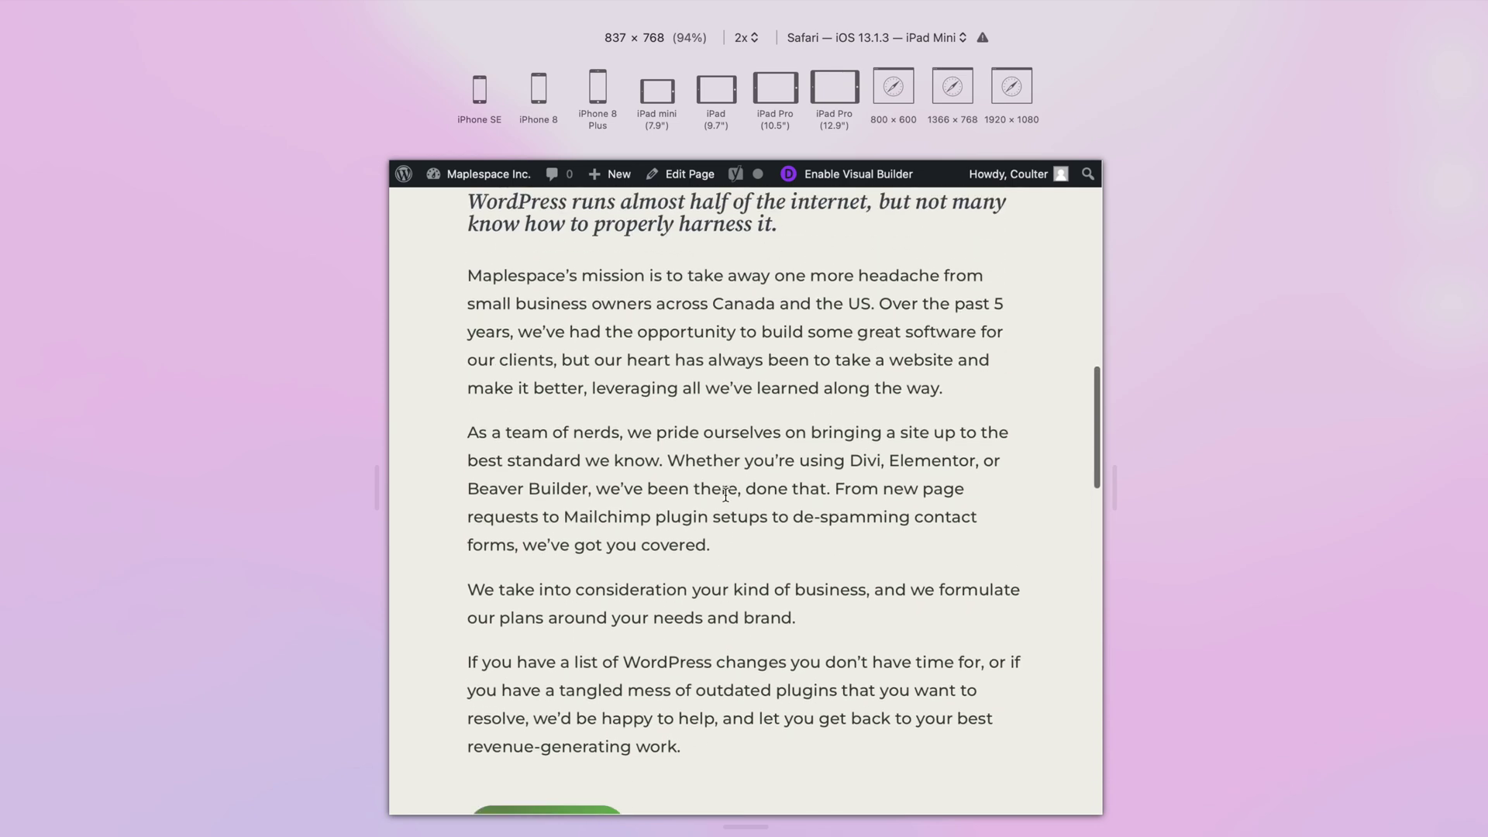
{"action": "scroll", "coordinate": [929, 742], "scroll_direction": "down", "scroll_amount": 5}
{"action": "scroll", "coordinate": [927, 618], "scroll_direction": "up", "scroll_amount": 7}
{"action": "scroll", "coordinate": [927, 617], "scroll_direction": "up", "scroll_amount": 5}
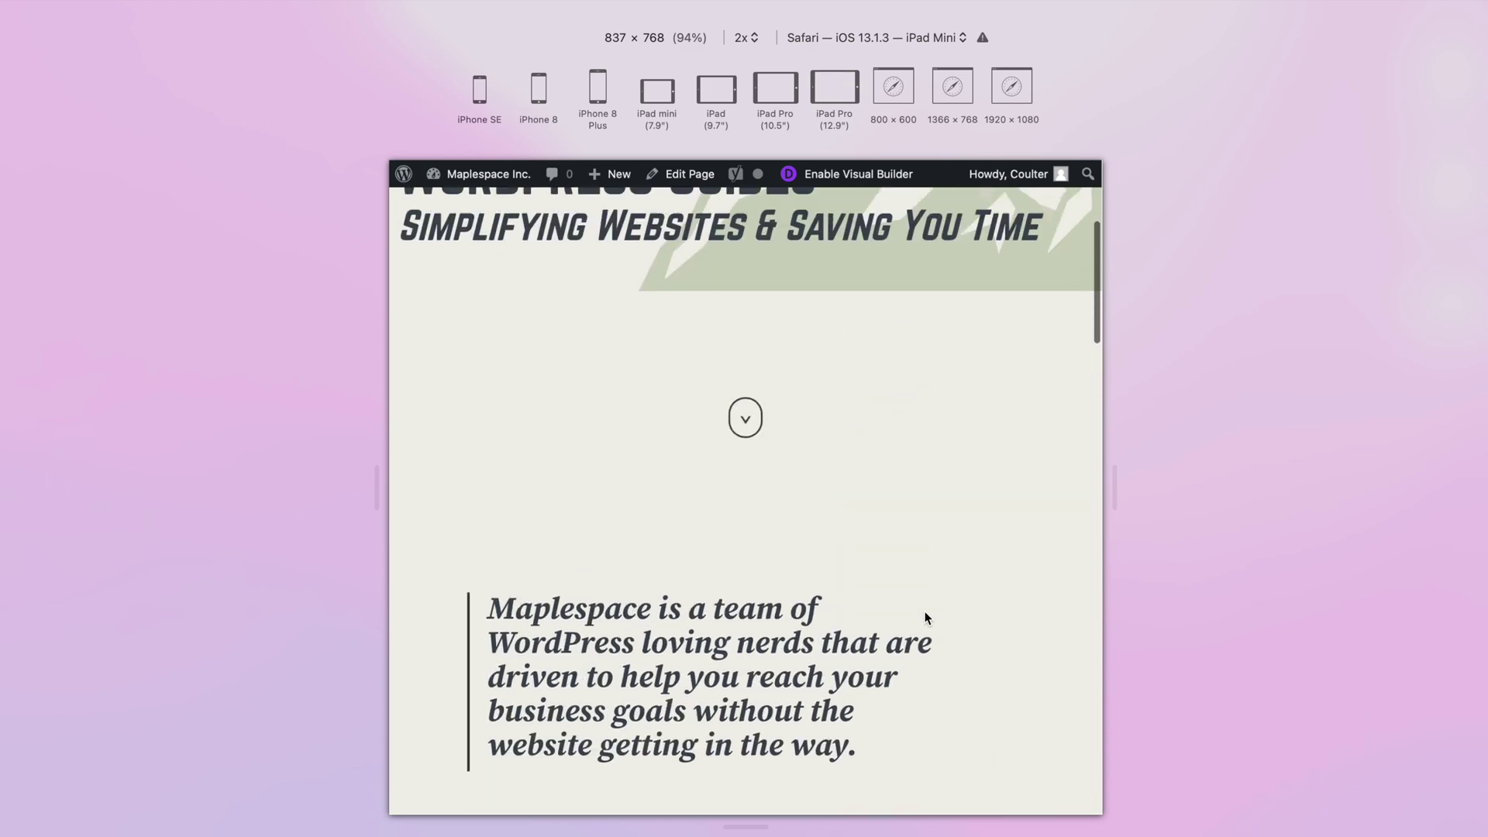
{"action": "scroll", "coordinate": [927, 618], "scroll_direction": "up", "scroll_amount": 2}
{"action": "scroll", "coordinate": [927, 618], "scroll_direction": "up", "scroll_amount": 2}
{"action": "scroll", "coordinate": [925, 616], "scroll_direction": "down", "scroll_amount": 5}
{"action": "scroll", "coordinate": [923, 614], "scroll_direction": "up", "scroll_amount": 1}
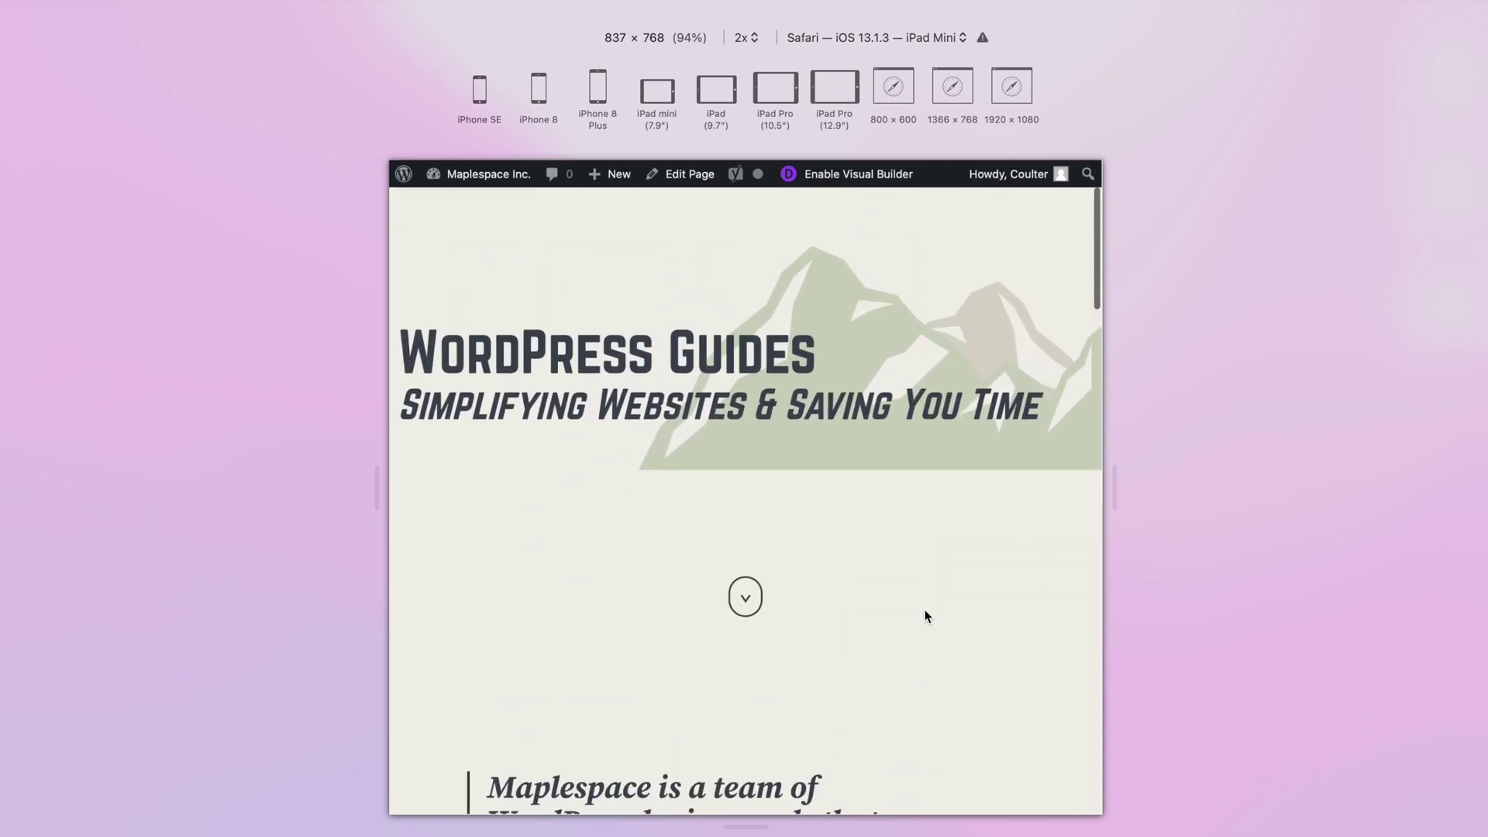
{"action": "scroll", "coordinate": [922, 612], "scroll_direction": "up", "scroll_amount": 4}
{"action": "scroll", "coordinate": [899, 596], "scroll_direction": "down", "scroll_amount": 10}
{"action": "scroll", "coordinate": [884, 603], "scroll_direction": "down", "scroll_amount": 10}
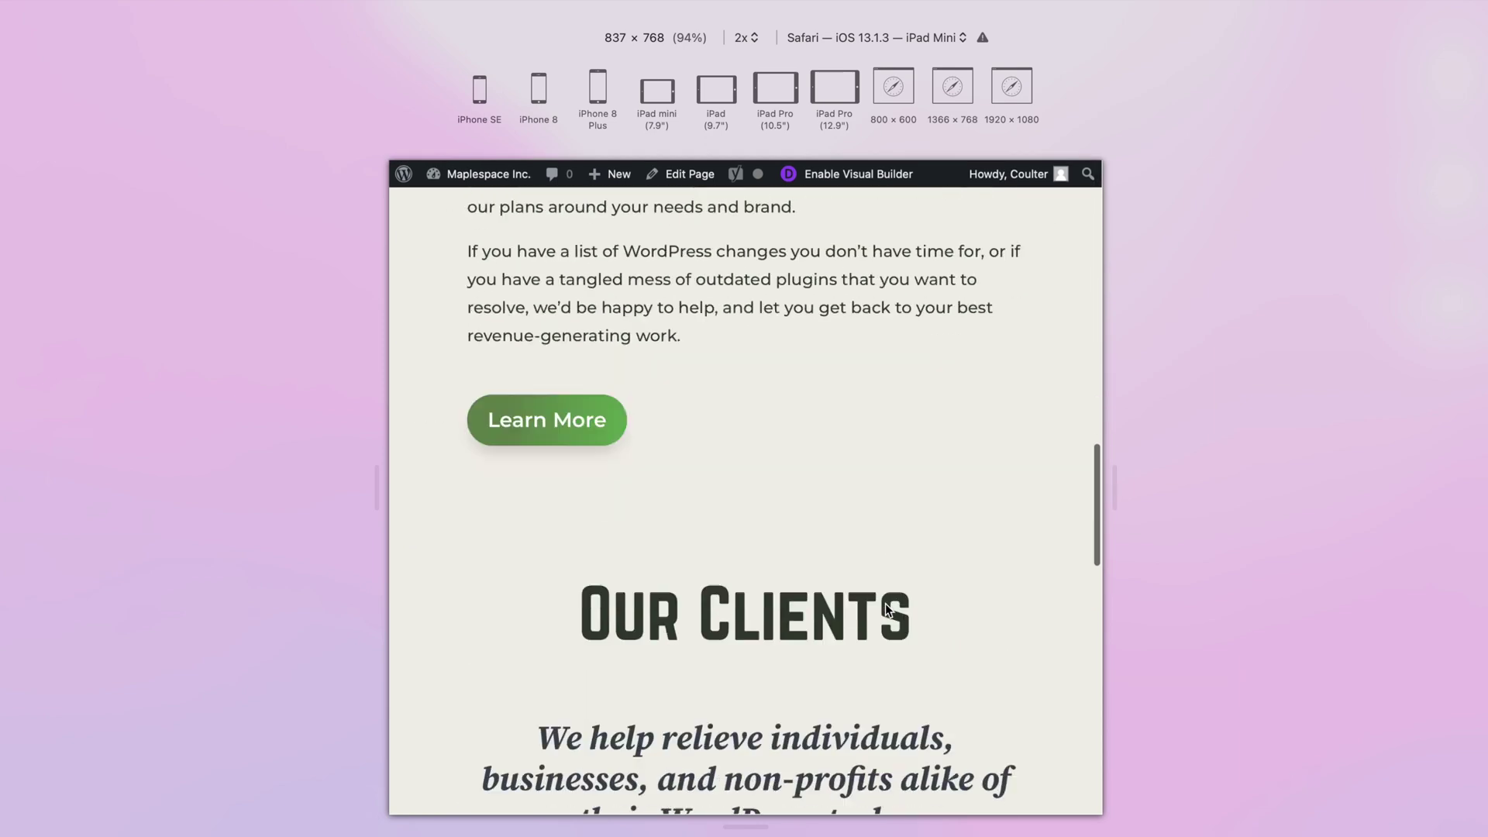
{"action": "scroll", "coordinate": [860, 558], "scroll_direction": "down", "scroll_amount": 1}
{"action": "scroll", "coordinate": [837, 516], "scroll_direction": "down", "scroll_amount": 5}
{"action": "scroll", "coordinate": [946, 583], "scroll_direction": "down", "scroll_amount": 5}
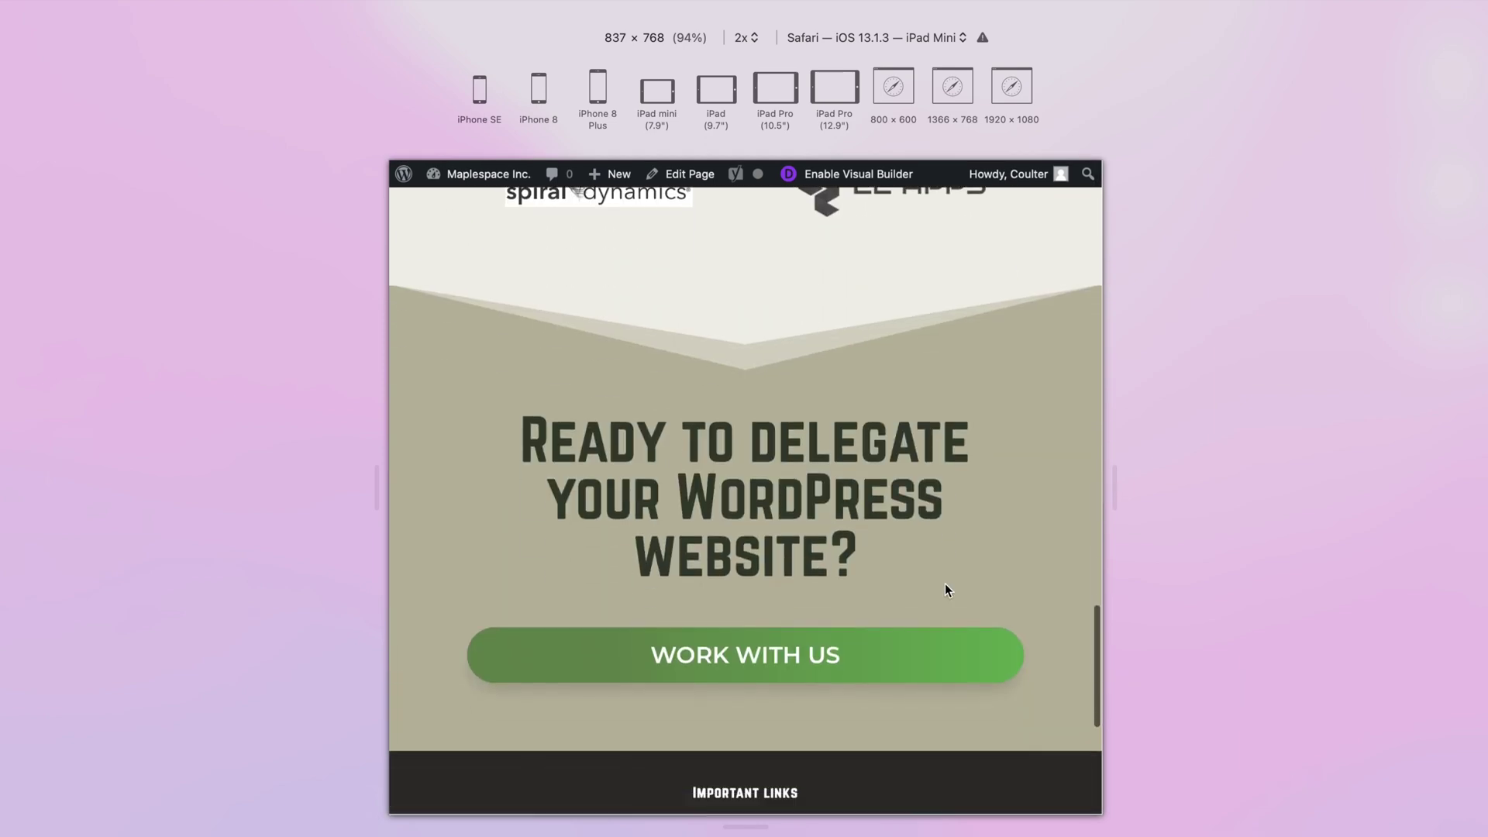
{"action": "scroll", "coordinate": [945, 582], "scroll_direction": "down", "scroll_amount": 2}
{"action": "scroll", "coordinate": [904, 502], "scroll_direction": "up", "scroll_amount": 1}
{"action": "scroll", "coordinate": [904, 502], "scroll_direction": "up", "scroll_amount": 5}
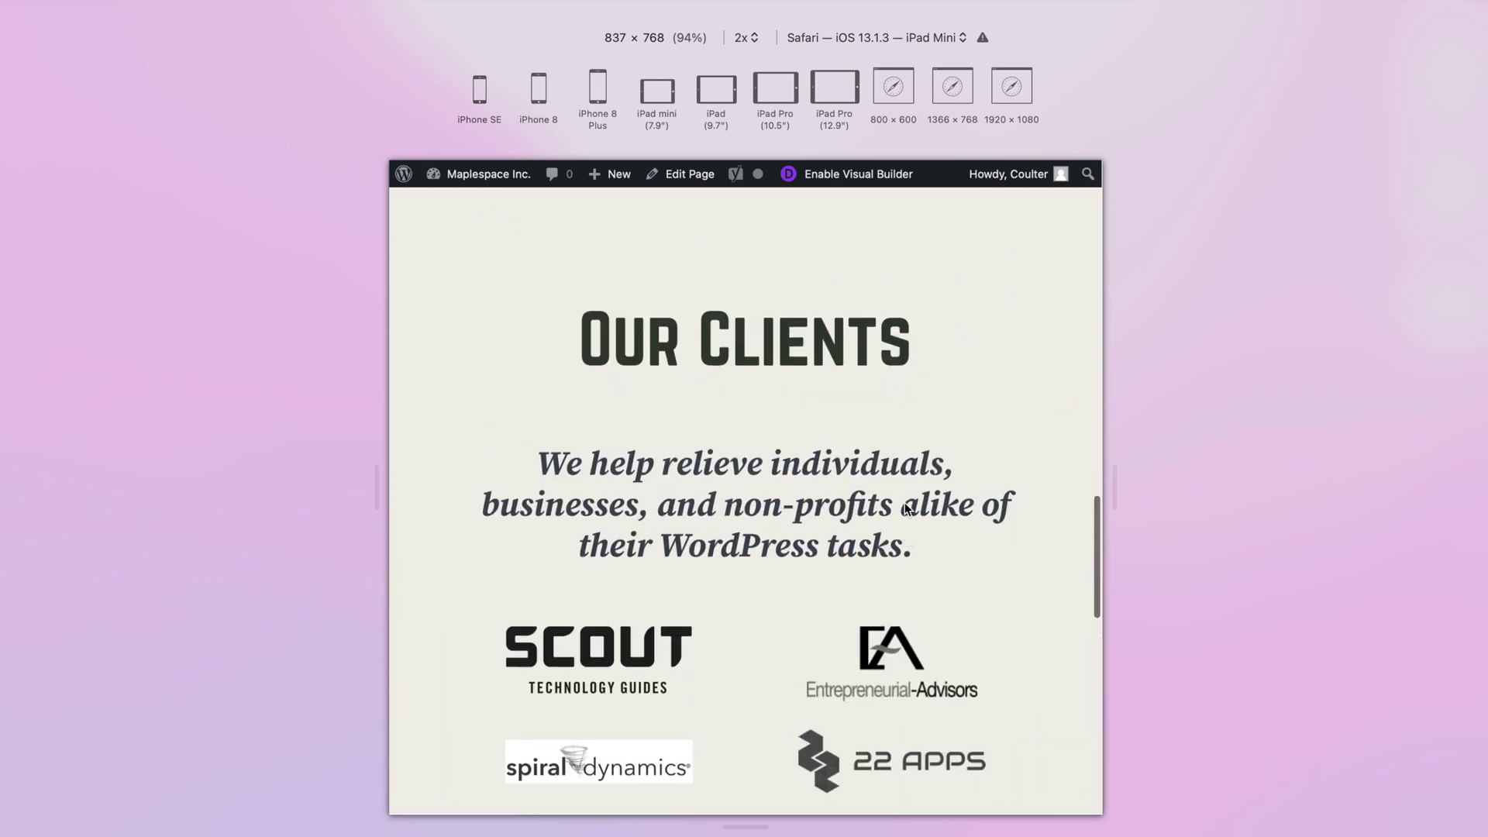
{"action": "scroll", "coordinate": [904, 502], "scroll_direction": "up", "scroll_amount": 4}
{"action": "scroll", "coordinate": [555, 470], "scroll_direction": "up", "scroll_amount": 2}
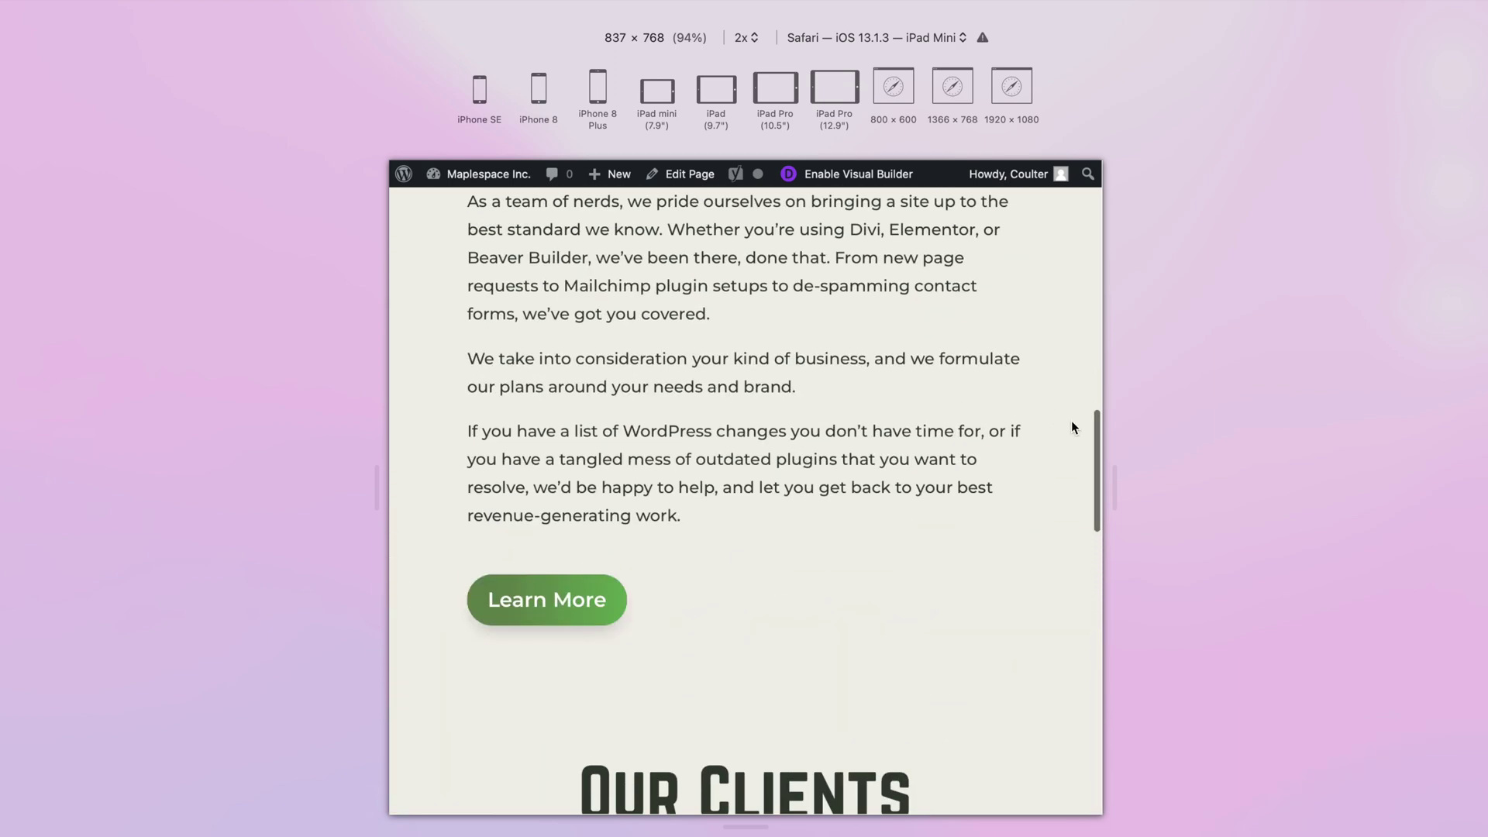
Step: Return to the full-width page view and open the Learn More button's settings
{"action": "key", "text": "super+alt+r"}
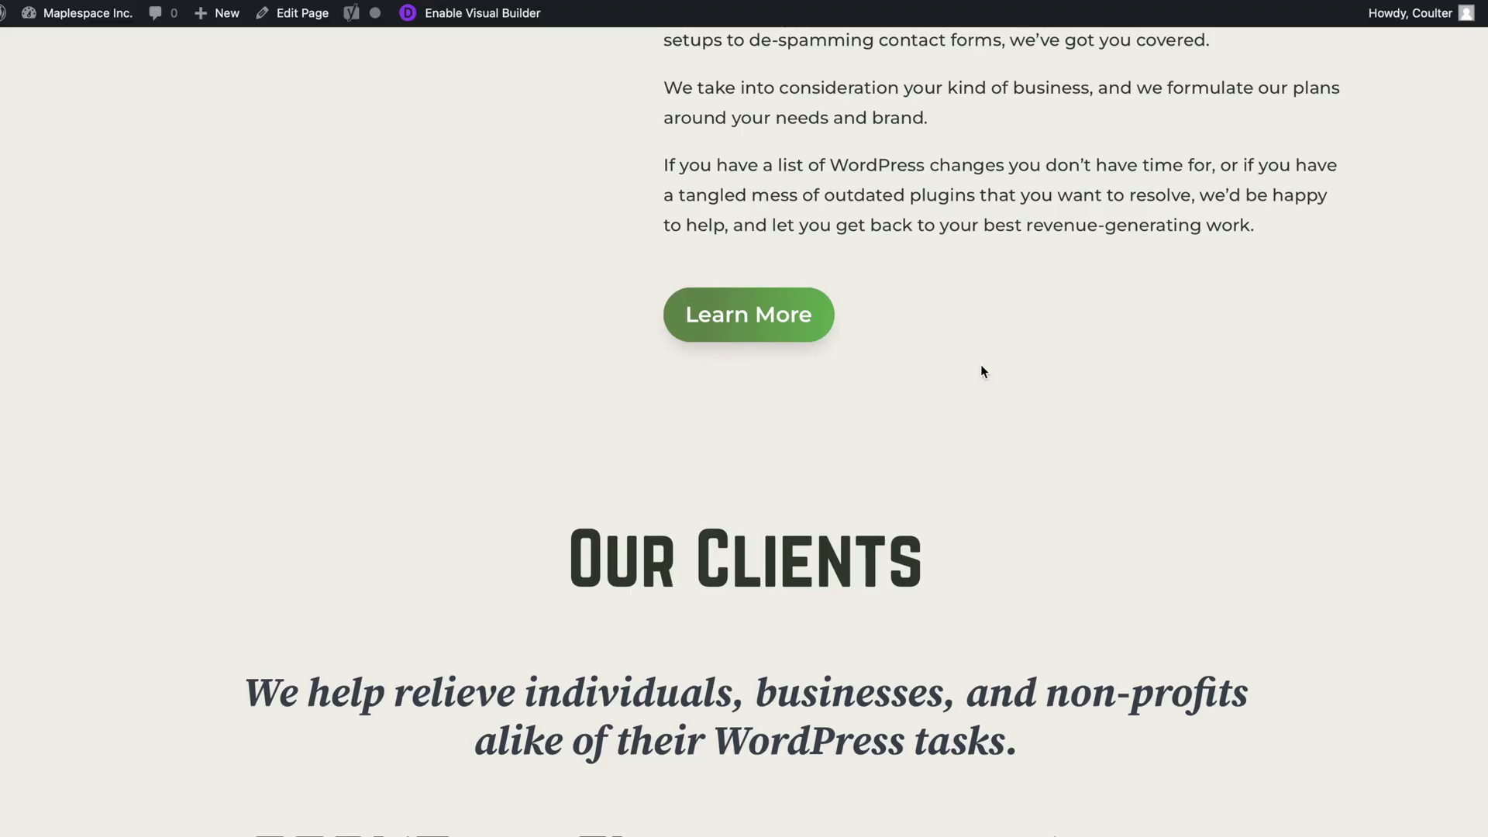
{"action": "scroll", "coordinate": [979, 371], "scroll_direction": "up", "scroll_amount": 3}
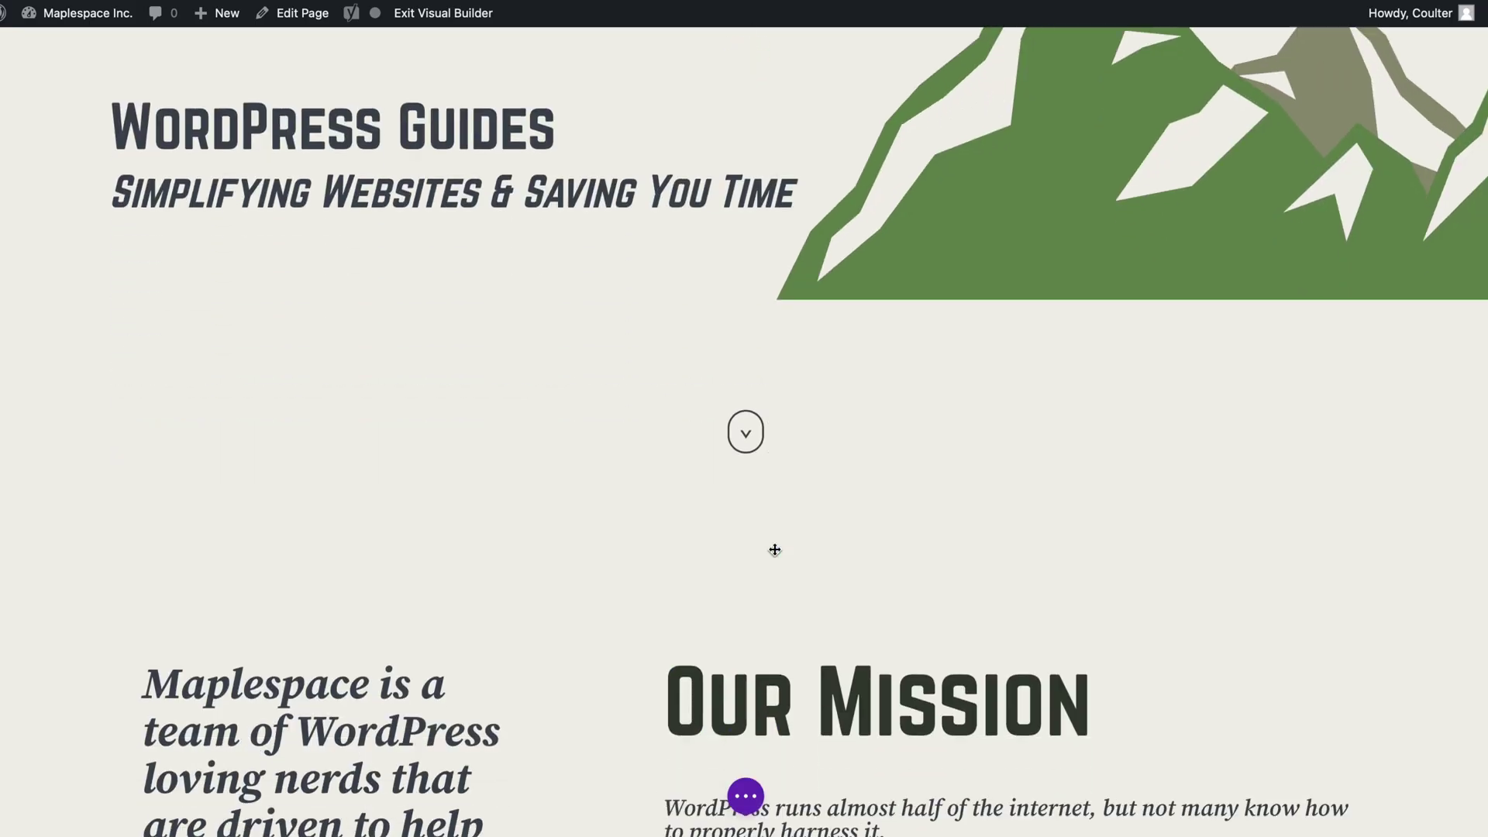
{"action": "scroll", "coordinate": [774, 549], "scroll_direction": "down", "scroll_amount": 6}
{"action": "scroll", "coordinate": [774, 549], "scroll_direction": "down", "scroll_amount": 7}
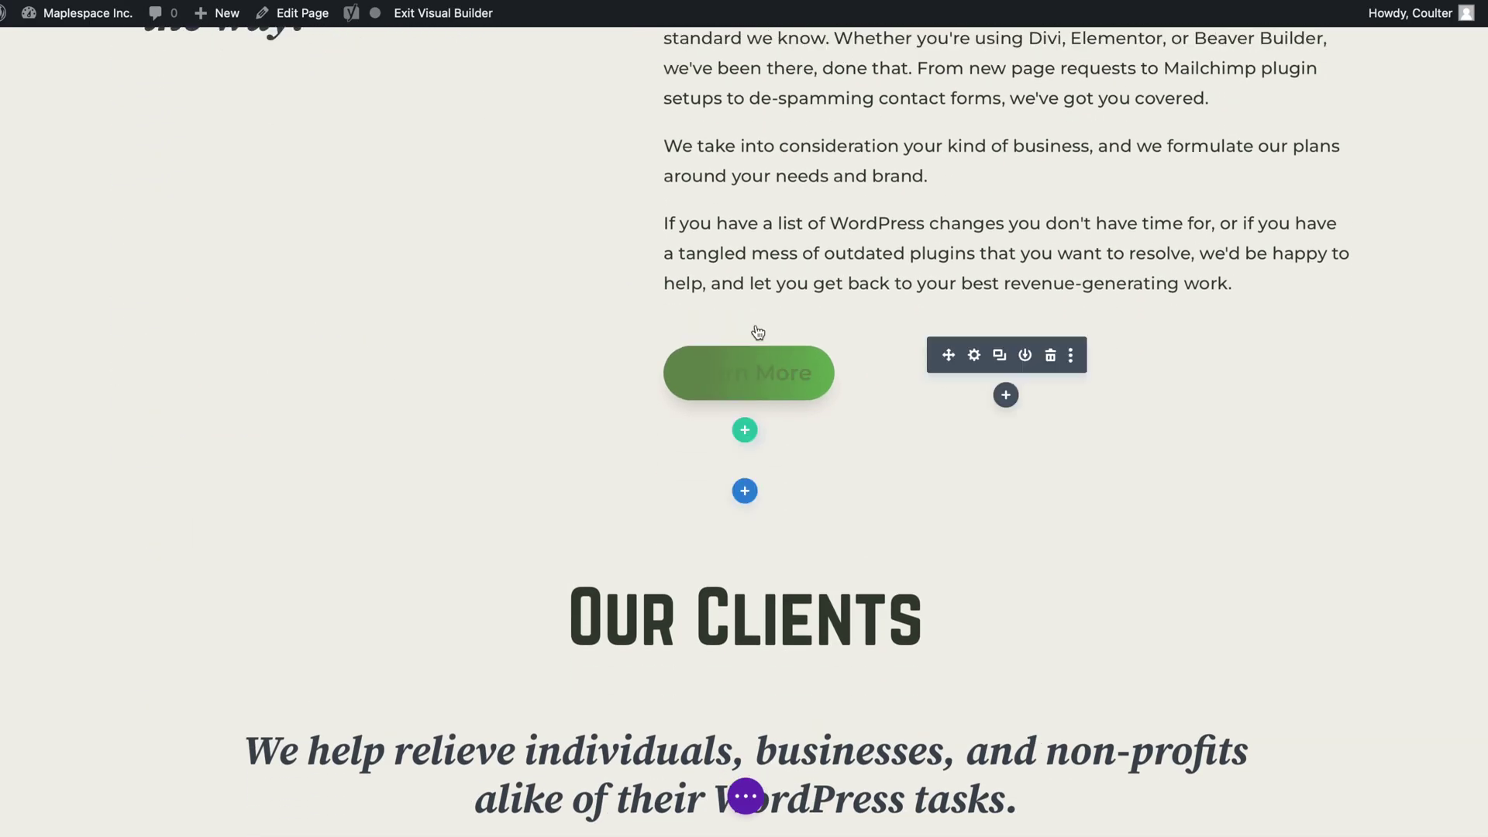
{"action": "left_click", "coordinate": [974, 356]}
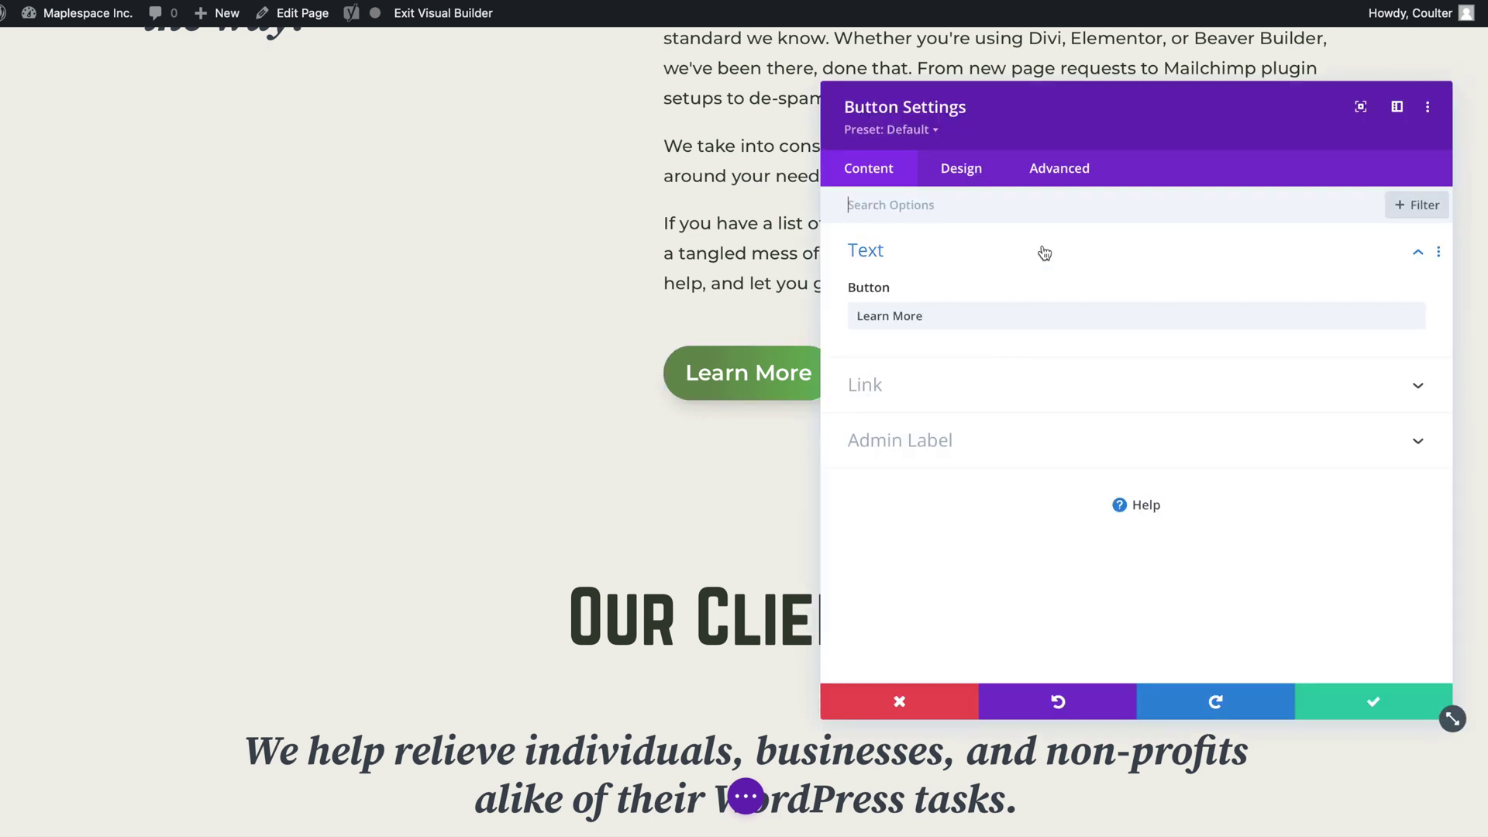
Step: Show the button's Advanced options with Custom CSS expanded down to the Main Element field
{"action": "left_click", "coordinate": [1061, 170]}
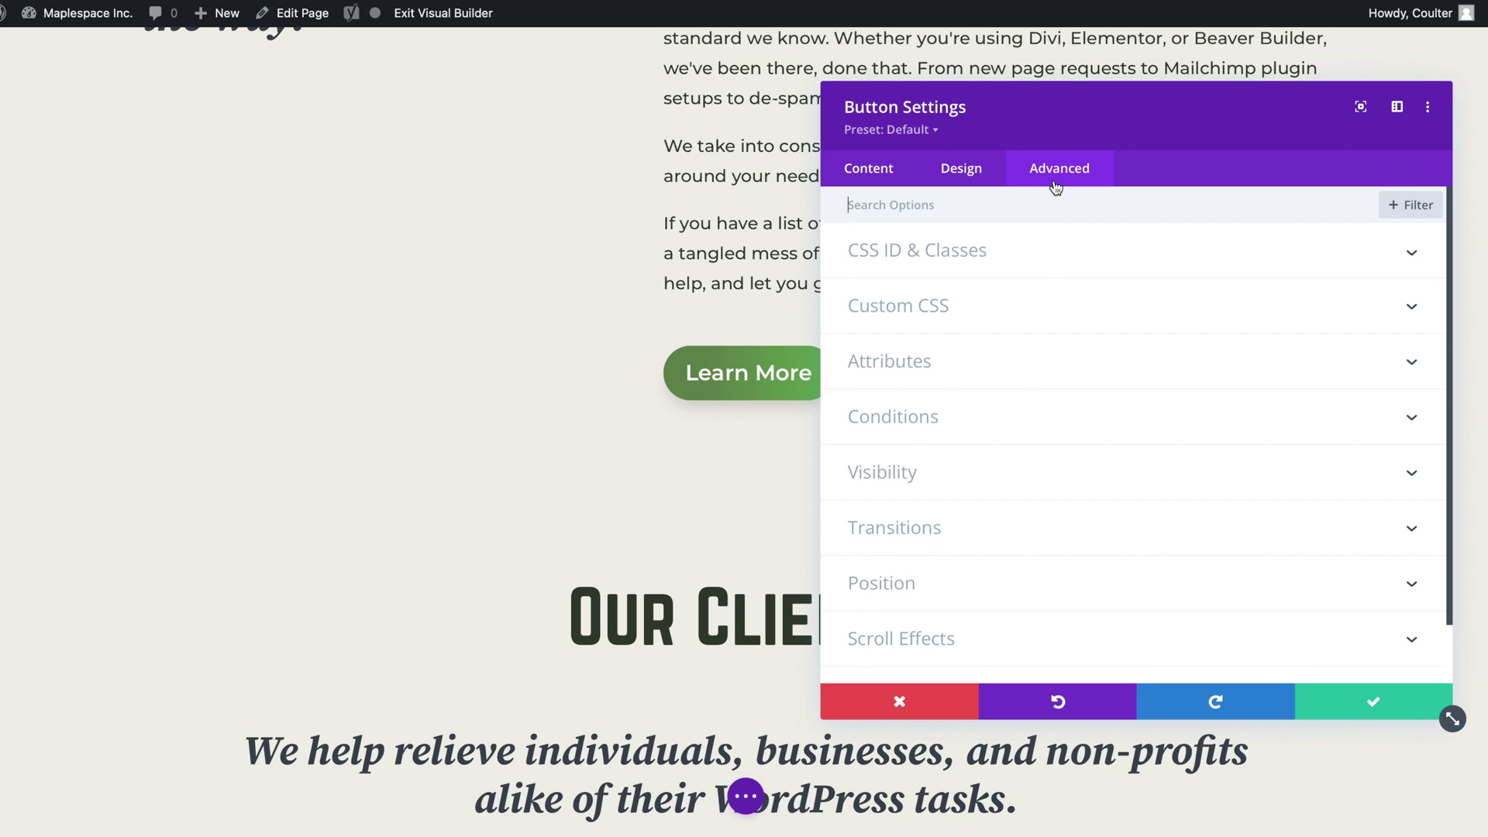
{"action": "left_click", "coordinate": [966, 308]}
{"action": "scroll", "coordinate": [1029, 398], "scroll_direction": "down", "scroll_amount": 3}
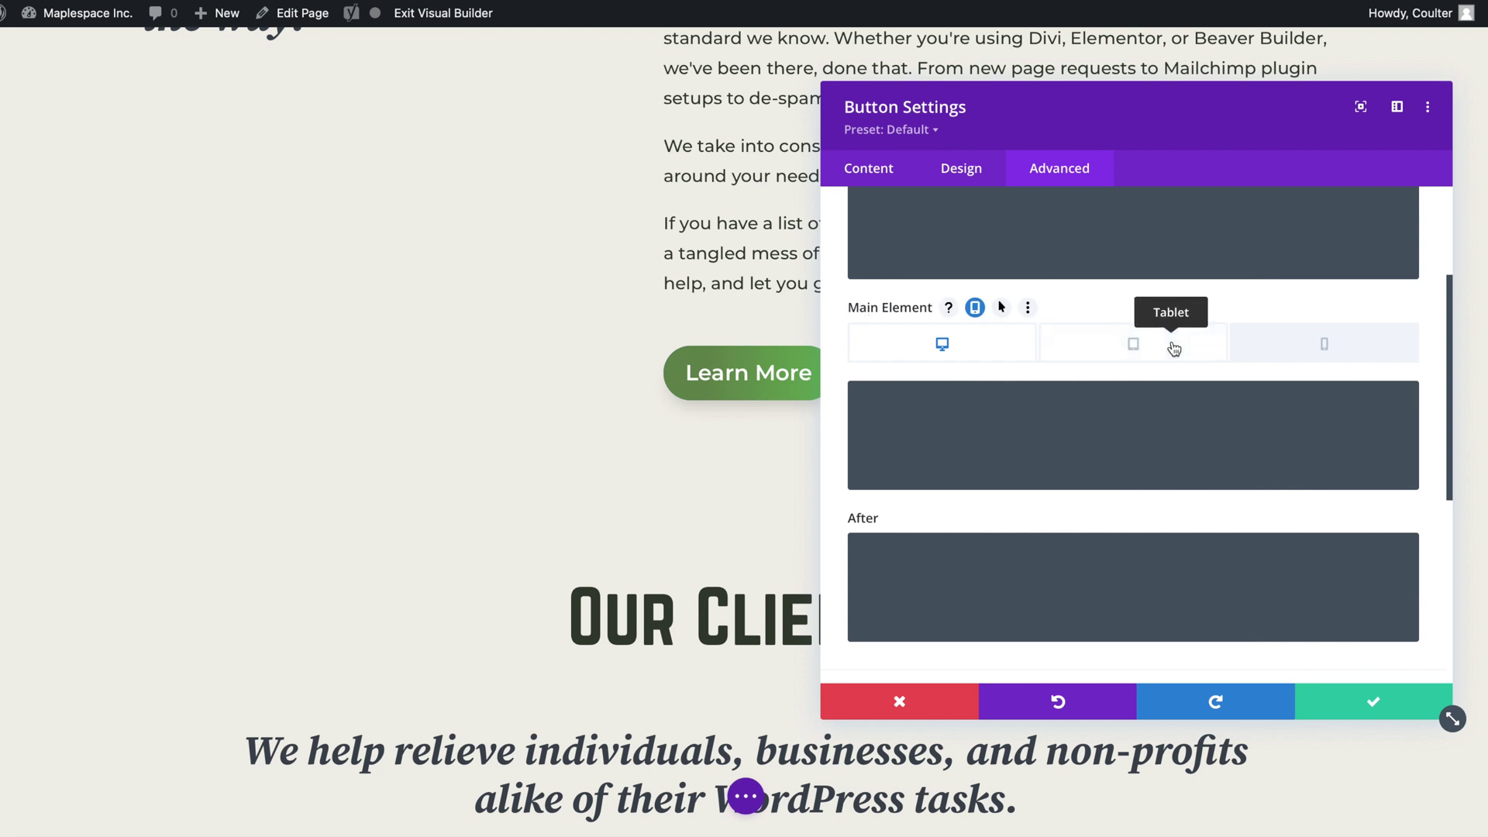
Step: Add tablet Main Element CSS: width:100% !important; text-align:center !important;
{"action": "left_click", "coordinate": [1174, 349]}
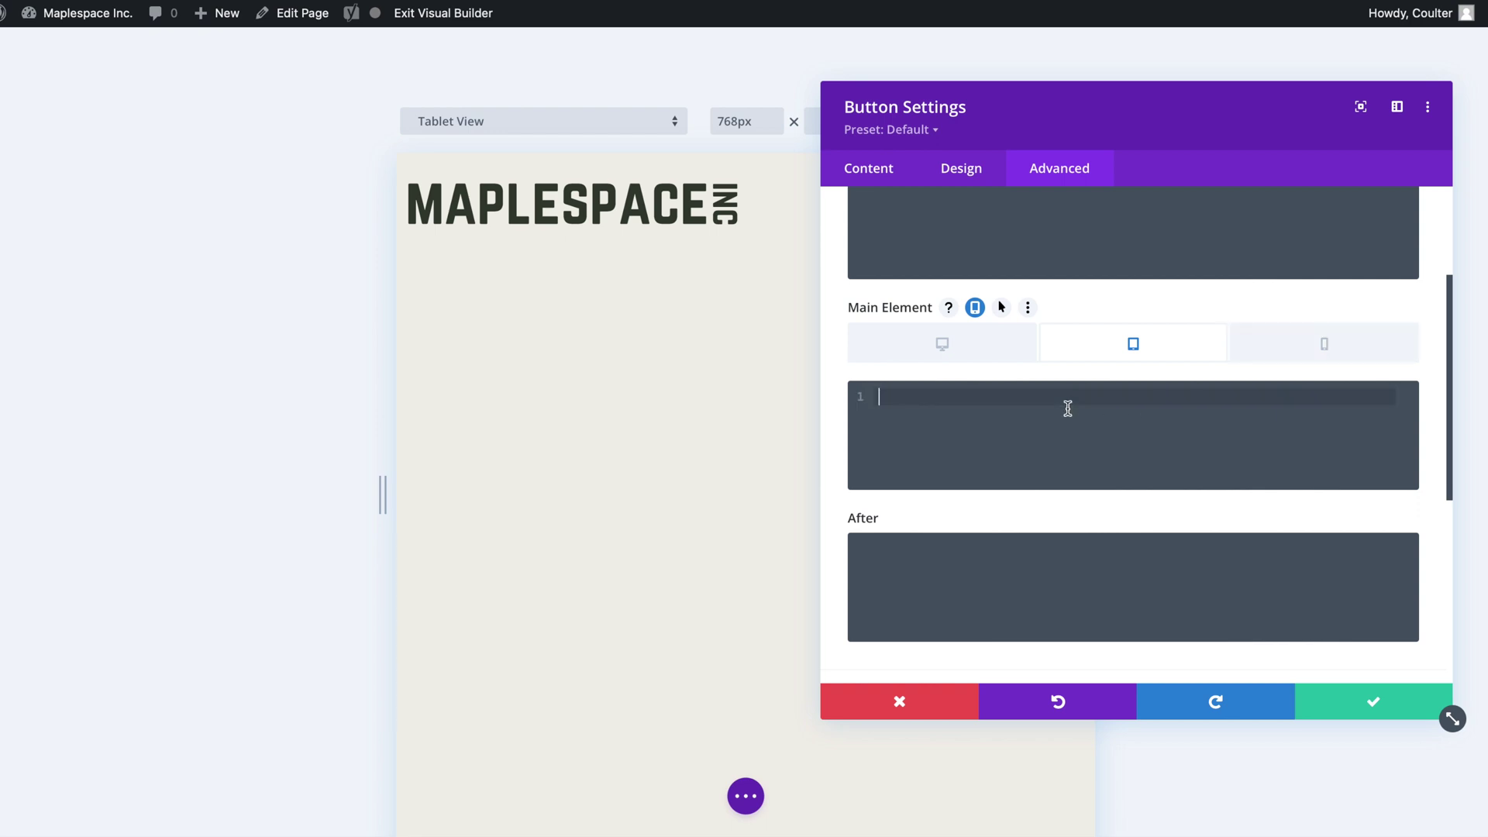
{"action": "type", "text": "width: 100% !important; text-align: center !important;"}
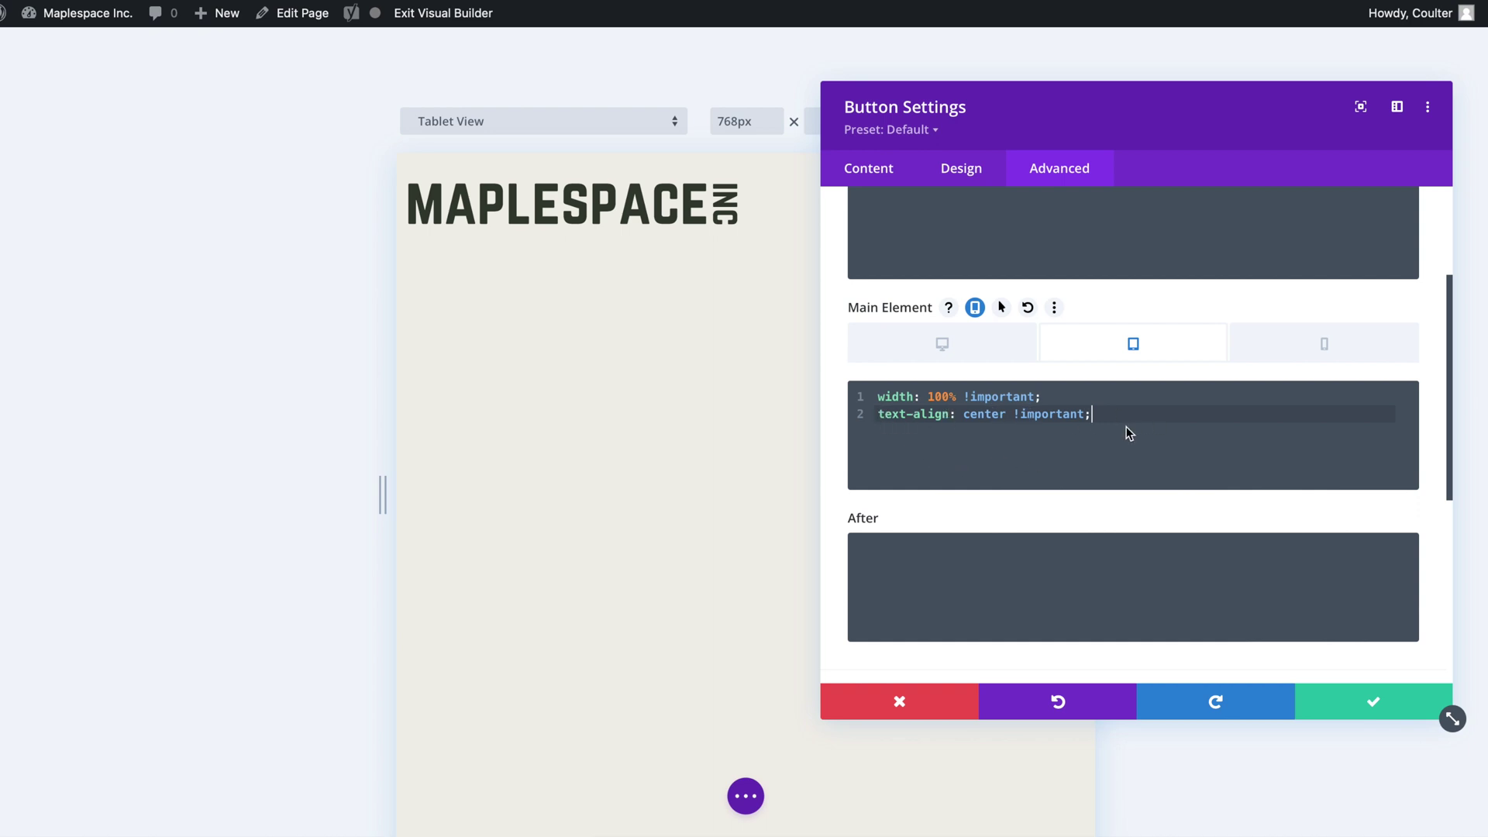
{"action": "key", "text": "ctrl+a"}
{"action": "left_click", "coordinate": [1132, 417]}
Step: Check Learn More spans full width in the phone preview, then apply the button settings
{"action": "left_click", "coordinate": [1315, 343]}
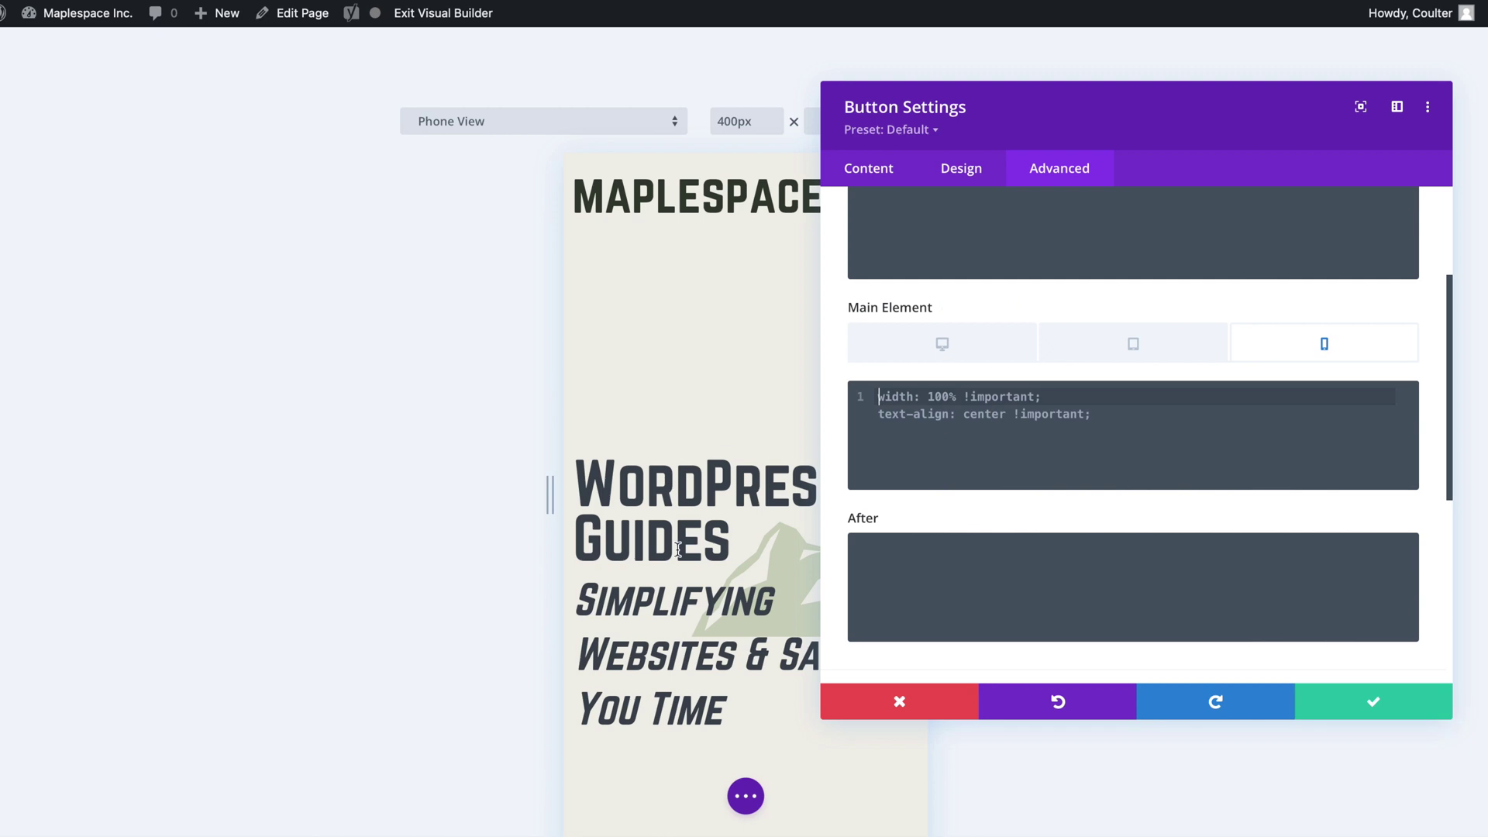
{"action": "scroll", "coordinate": [680, 547], "scroll_direction": "down", "scroll_amount": 5}
{"action": "scroll", "coordinate": [681, 546], "scroll_direction": "down", "scroll_amount": 5}
{"action": "scroll", "coordinate": [678, 551], "scroll_direction": "down", "scroll_amount": 10}
{"action": "scroll", "coordinate": [678, 550], "scroll_direction": "down", "scroll_amount": 10}
{"action": "scroll", "coordinate": [678, 550], "scroll_direction": "up", "scroll_amount": 2}
{"action": "scroll", "coordinate": [678, 550], "scroll_direction": "up", "scroll_amount": 3}
{"action": "scroll", "coordinate": [678, 550], "scroll_direction": "down", "scroll_amount": 2}
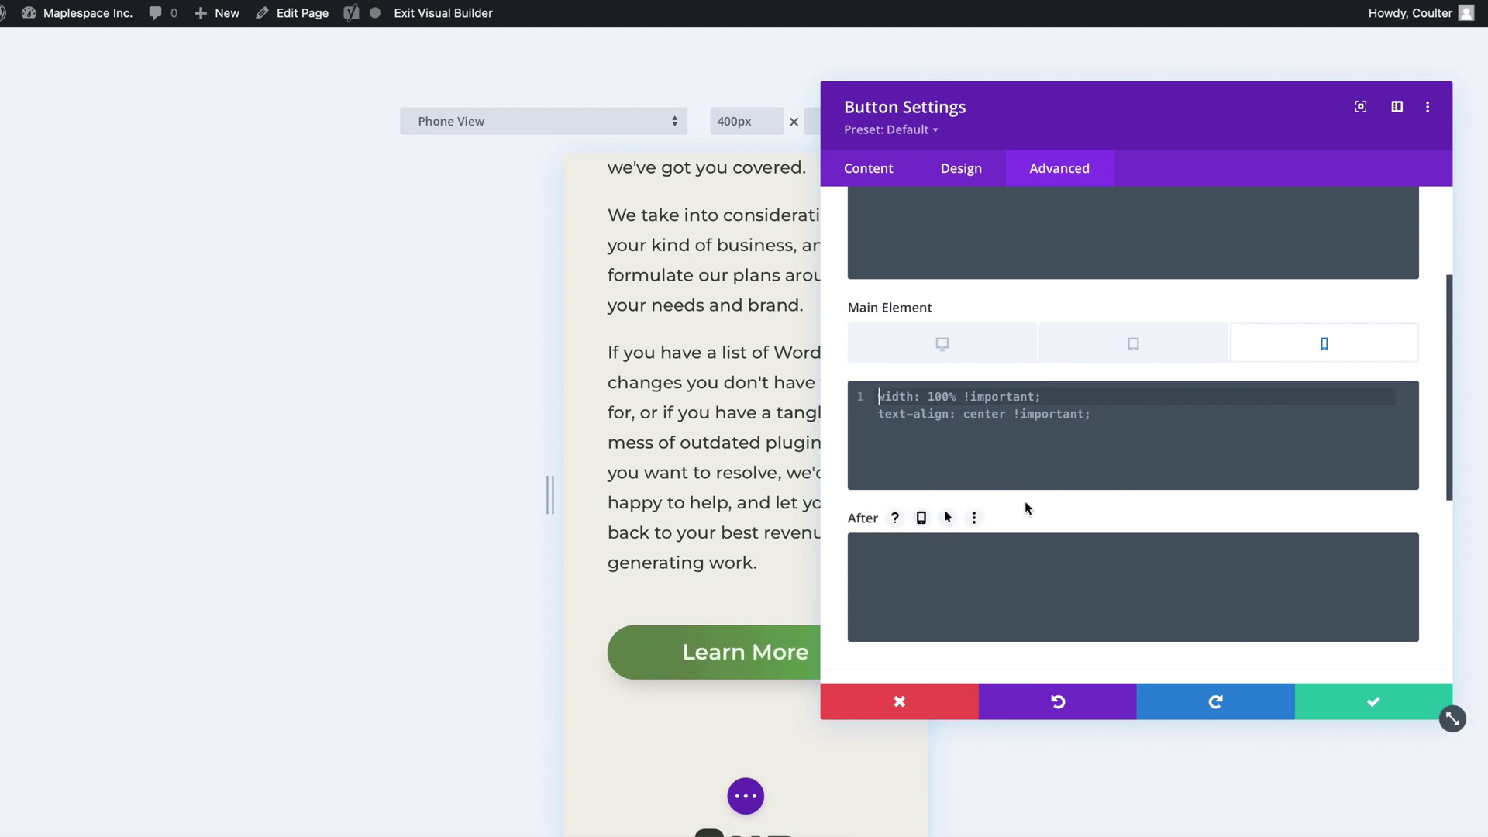
{"action": "left_click", "coordinate": [1378, 702]}
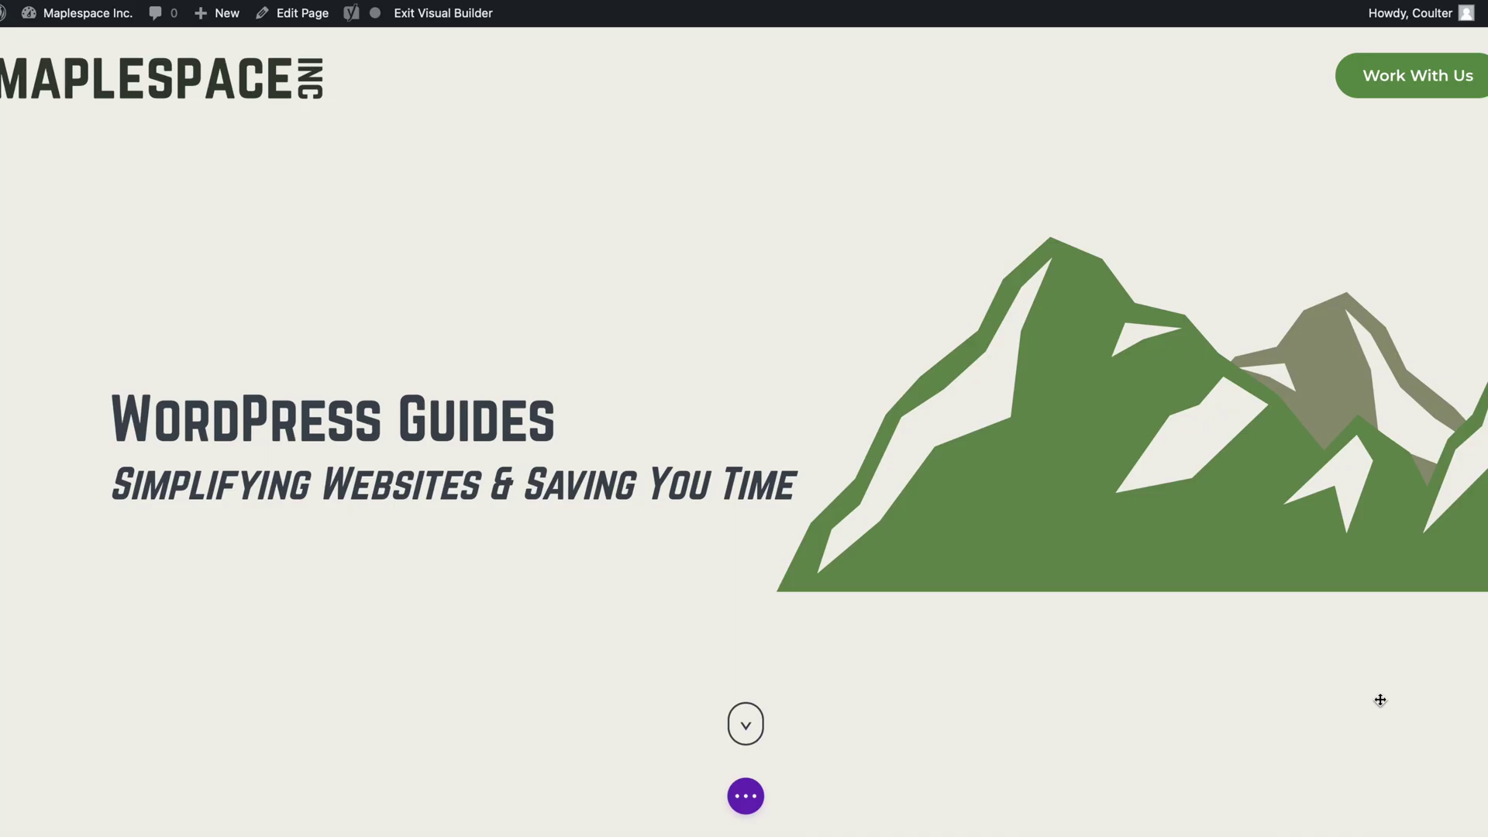
Step: Save the page changes from the bottom page bar
{"action": "left_click", "coordinate": [745, 796]}
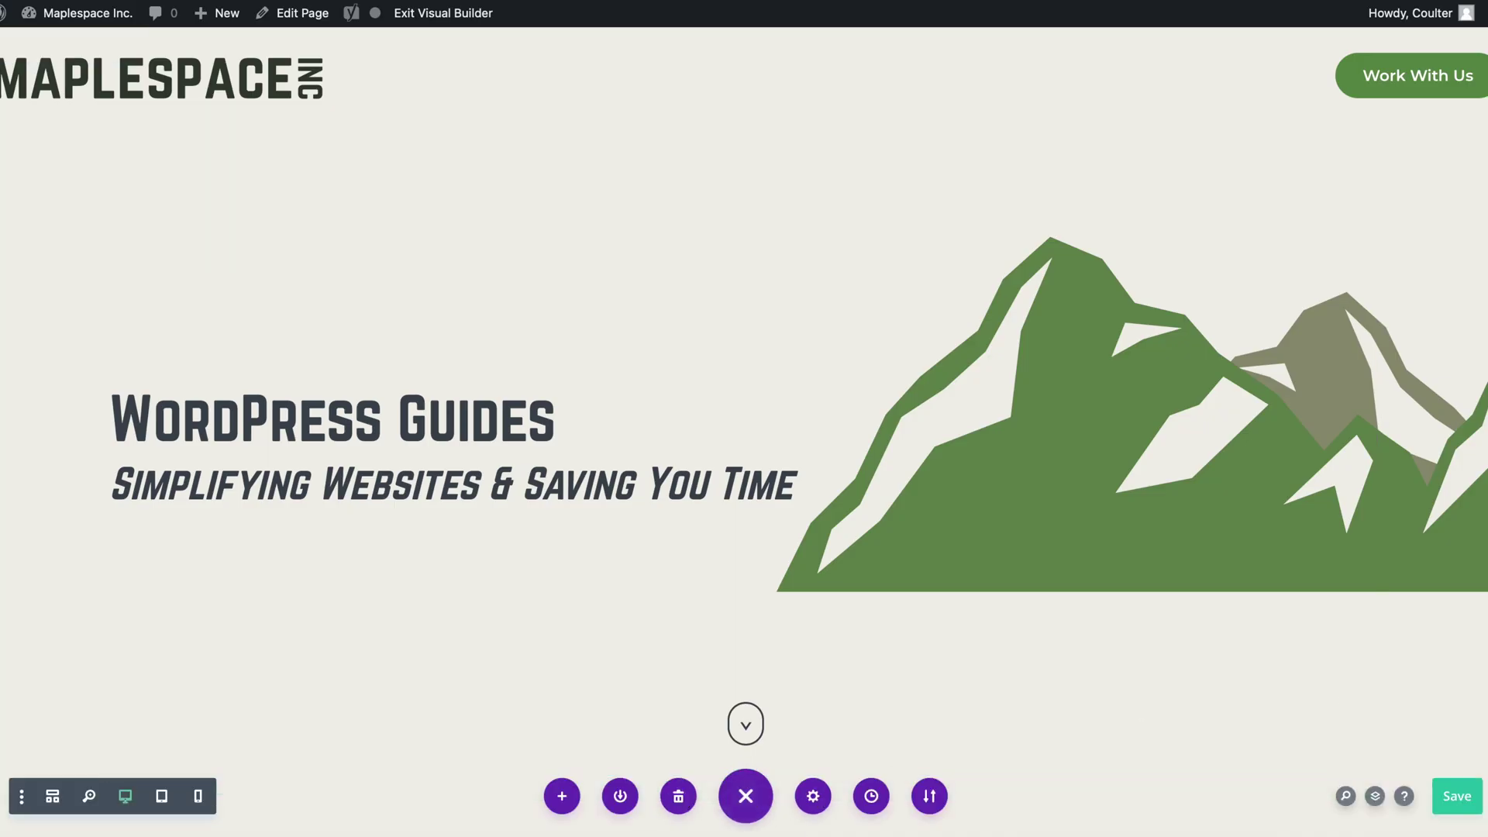
{"action": "left_click", "coordinate": [1457, 806]}
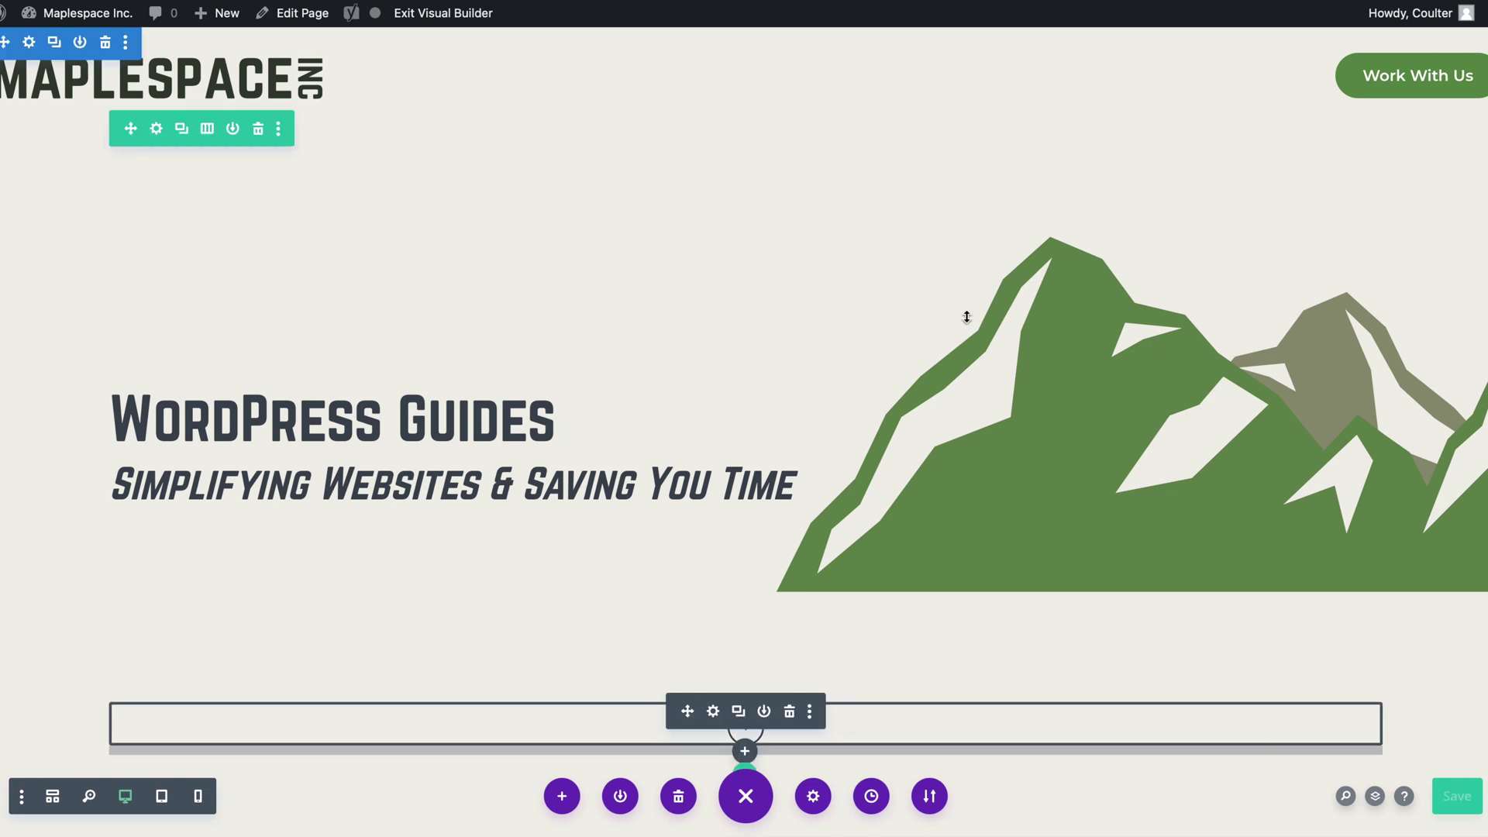
{"action": "mouse_move", "coordinate": [743, 268]}
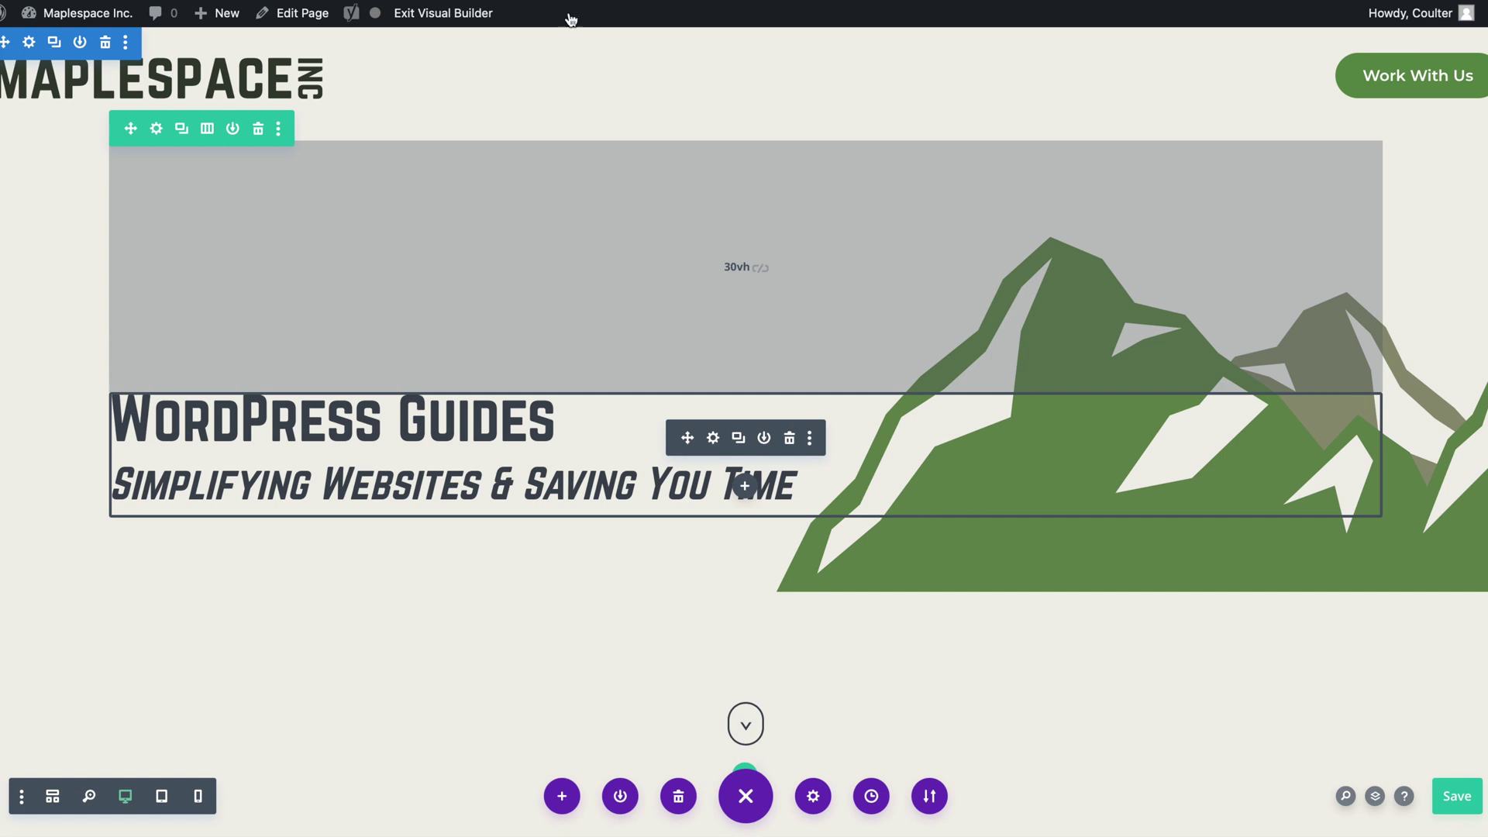
{"action": "right_click", "coordinate": [424, 13]}
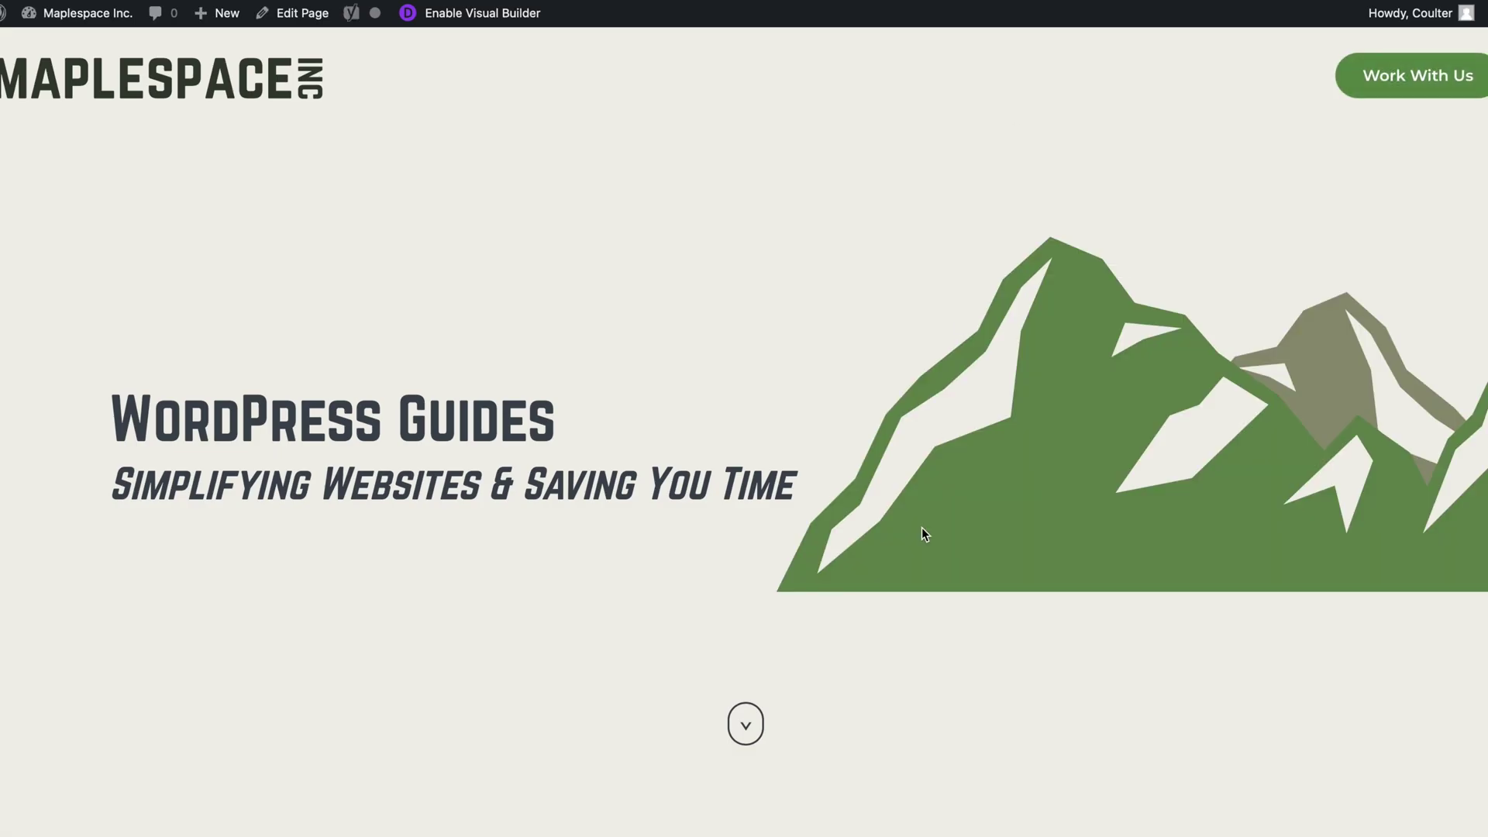
Step: Scroll the live page to the Learn More button and enter tablet responsive preview
{"action": "scroll", "coordinate": [924, 534], "scroll_direction": "down", "scroll_amount": 2}
{"action": "scroll", "coordinate": [922, 533], "scroll_direction": "down", "scroll_amount": 6}
{"action": "scroll", "coordinate": [922, 533], "scroll_direction": "down", "scroll_amount": 6}
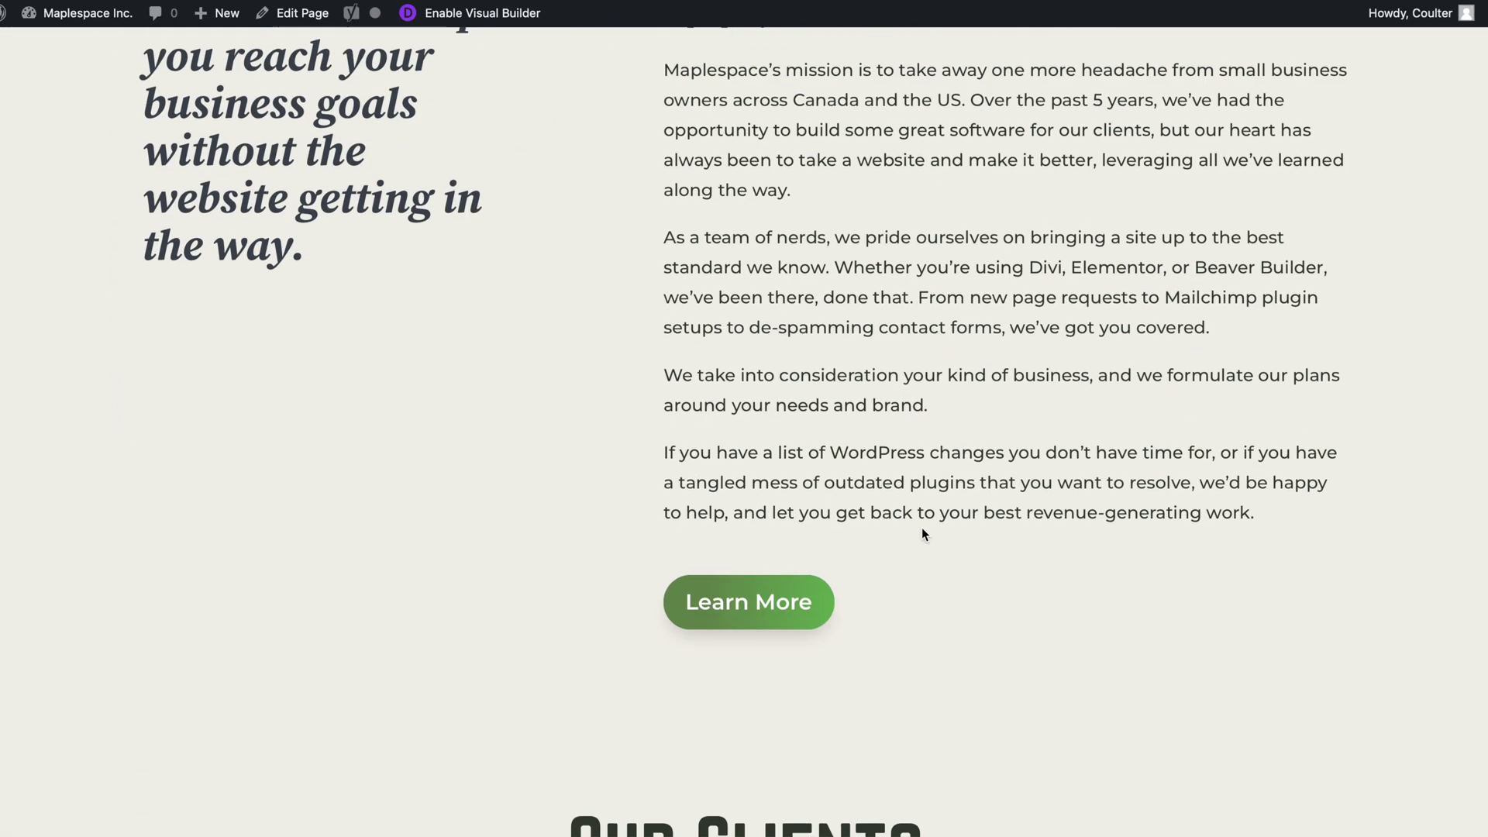
{"action": "scroll", "coordinate": [922, 533], "scroll_direction": "down", "scroll_amount": 3}
{"action": "scroll", "coordinate": [923, 533], "scroll_direction": "up", "scroll_amount": 1}
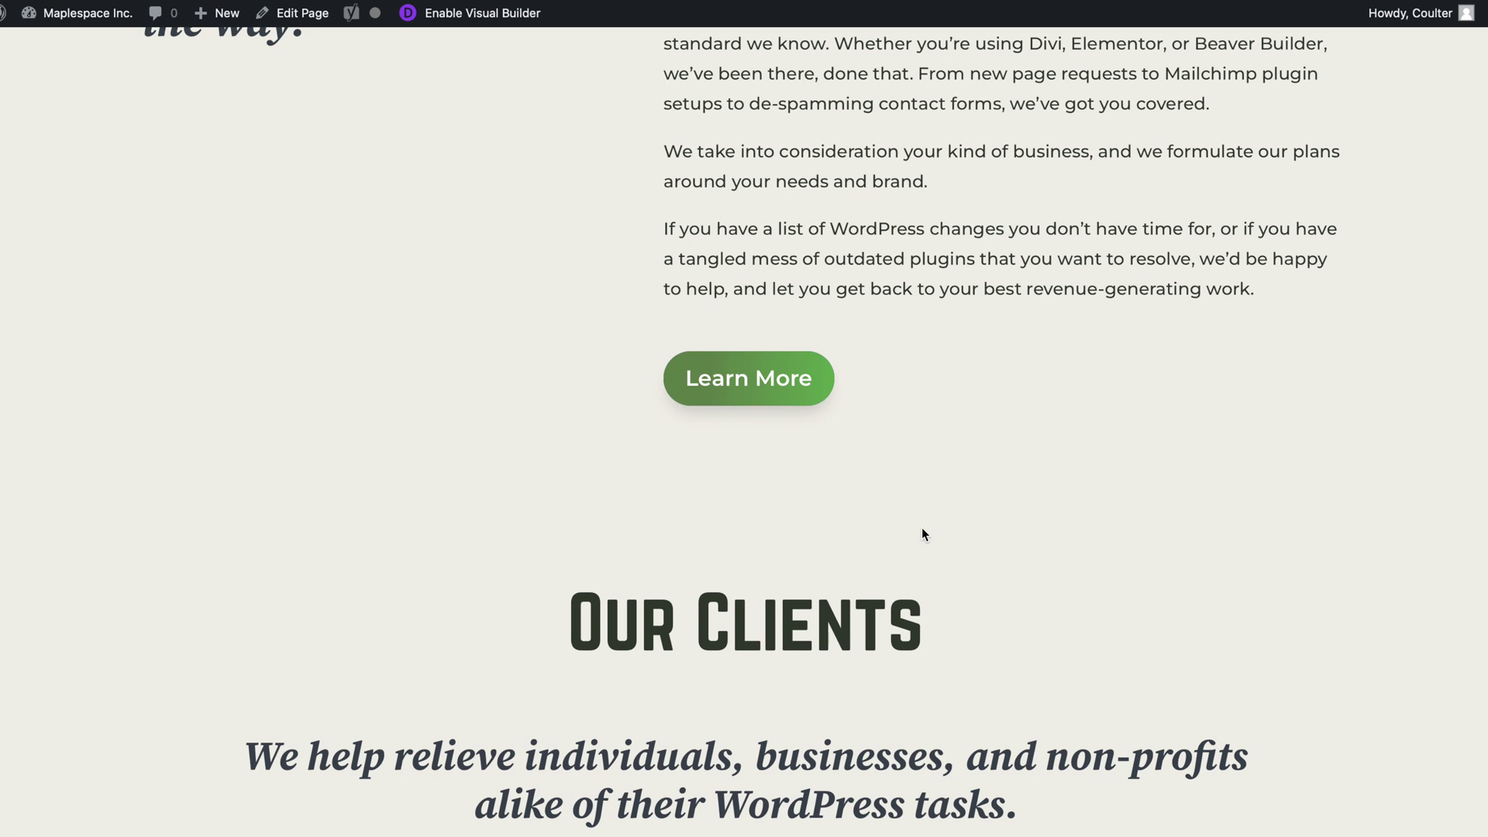
{"action": "key", "text": "alt+super+r"}
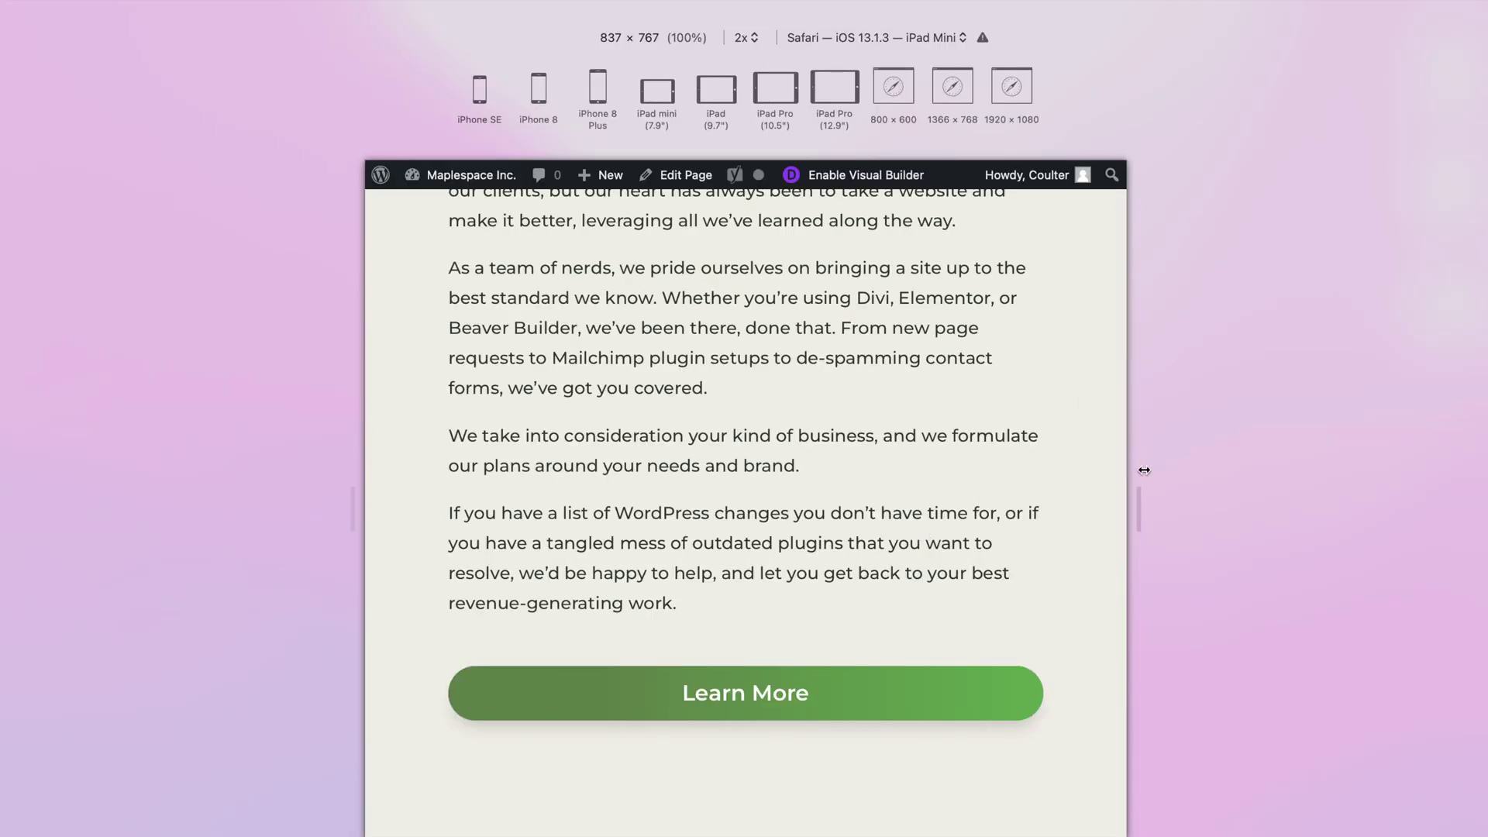
Step: Scroll the live page at iPad Mini size to confirm Learn More spans full width
{"action": "scroll", "coordinate": [1007, 462], "scroll_direction": "up", "scroll_amount": 3}
{"action": "scroll", "coordinate": [1007, 461], "scroll_direction": "up", "scroll_amount": 5}
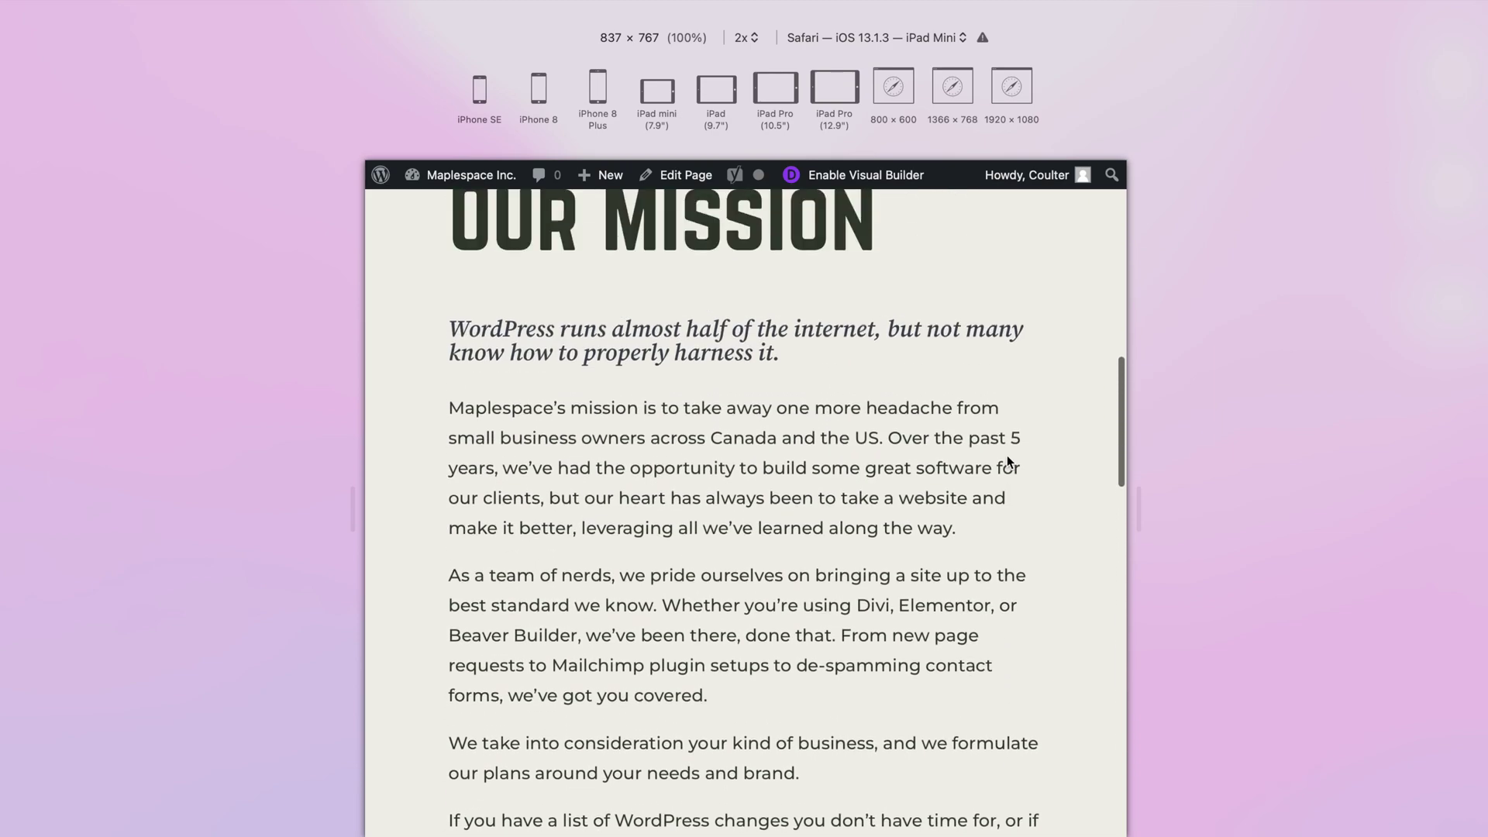
{"action": "scroll", "coordinate": [1007, 462], "scroll_direction": "up", "scroll_amount": 5}
{"action": "scroll", "coordinate": [1007, 460], "scroll_direction": "up", "scroll_amount": 5}
{"action": "scroll", "coordinate": [1007, 461], "scroll_direction": "down", "scroll_amount": 5}
{"action": "scroll", "coordinate": [1007, 460], "scroll_direction": "down", "scroll_amount": 5}
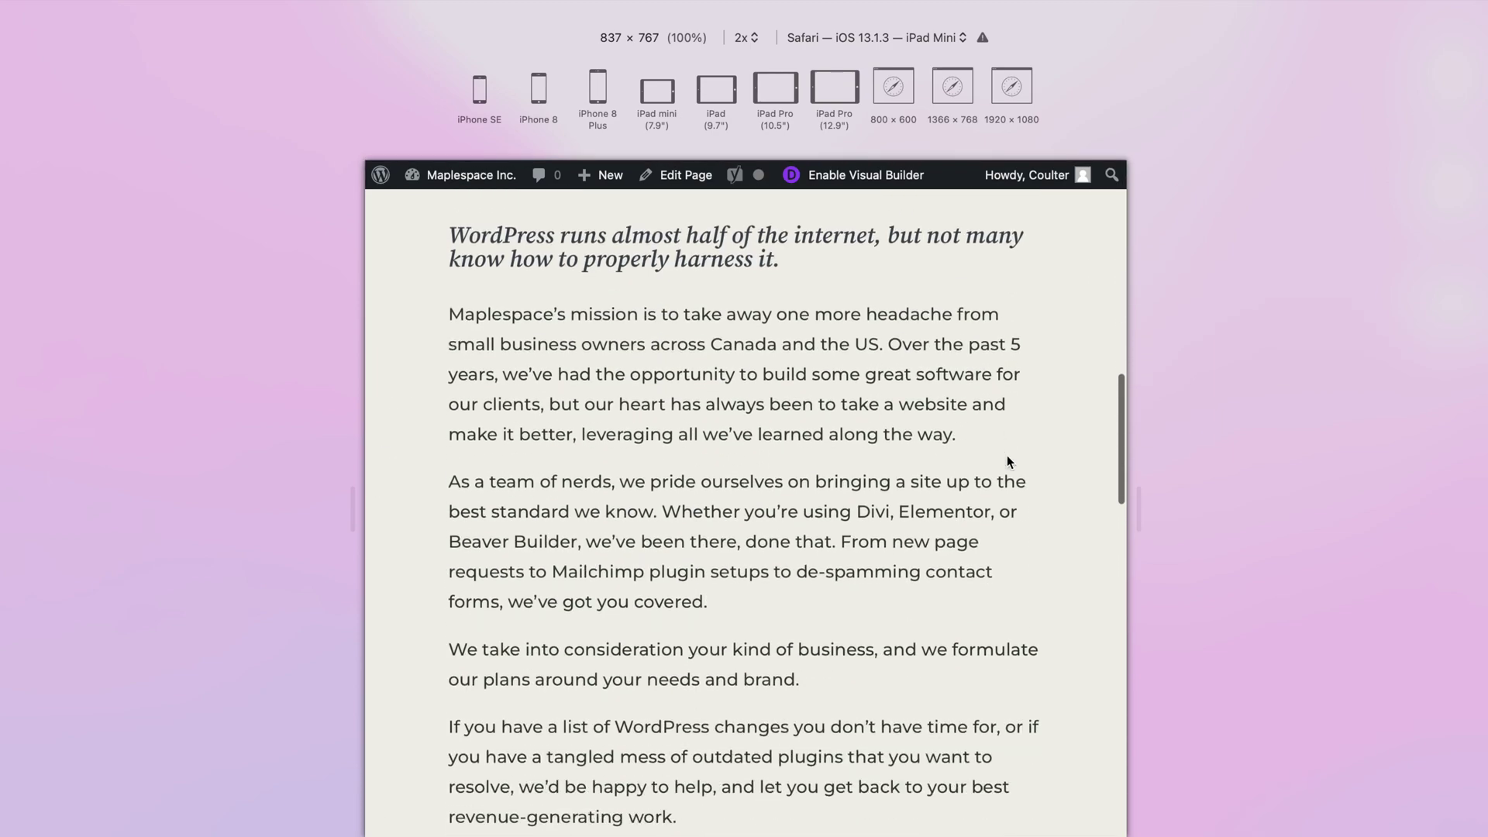
{"action": "scroll", "coordinate": [1007, 460], "scroll_direction": "down", "scroll_amount": 5}
{"action": "scroll", "coordinate": [1007, 460], "scroll_direction": "down", "scroll_amount": 2}
{"action": "scroll", "coordinate": [852, 543], "scroll_direction": "down", "scroll_amount": 5}
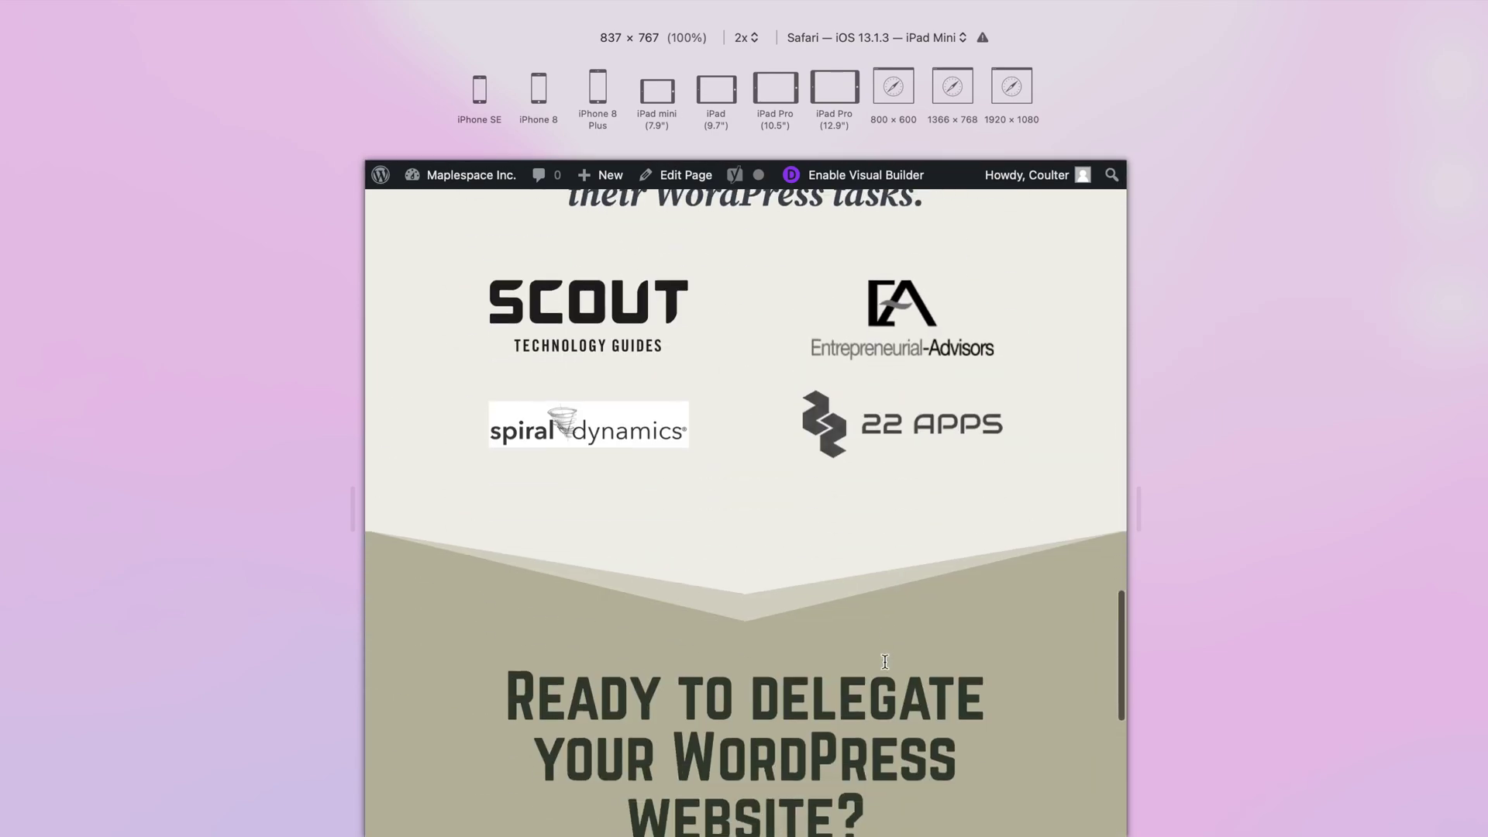
{"action": "scroll", "coordinate": [885, 662], "scroll_direction": "down", "scroll_amount": 3}
{"action": "scroll", "coordinate": [884, 662], "scroll_direction": "down", "scroll_amount": 1}
{"action": "scroll", "coordinate": [665, 575], "scroll_direction": "up", "scroll_amount": 4}
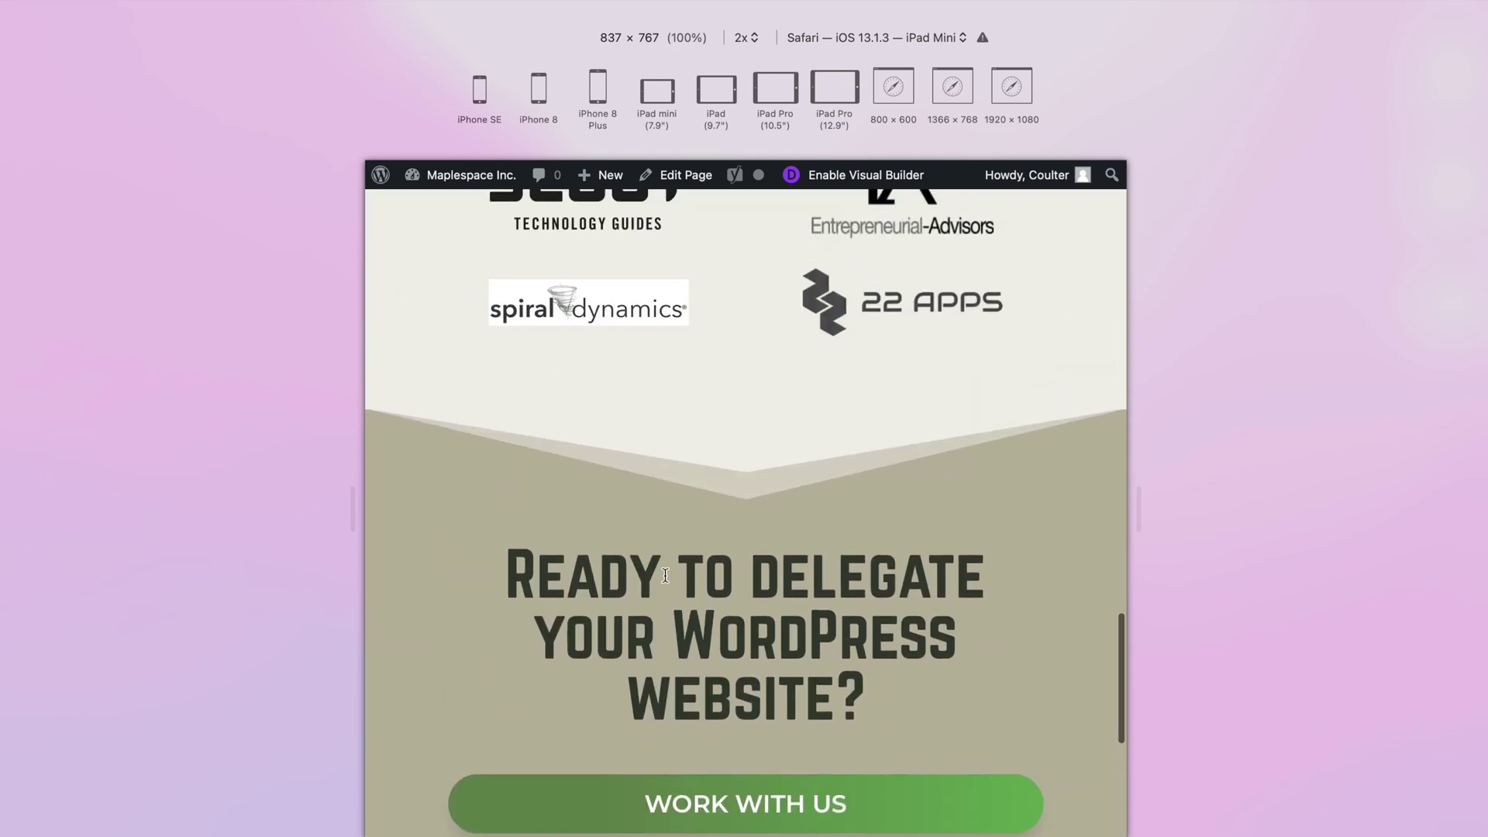
{"action": "scroll", "coordinate": [432, 577], "scroll_direction": "up", "scroll_amount": 4}
{"action": "scroll", "coordinate": [432, 578], "scroll_direction": "up", "scroll_amount": 5}
{"action": "scroll", "coordinate": [432, 578], "scroll_direction": "up", "scroll_amount": 1}
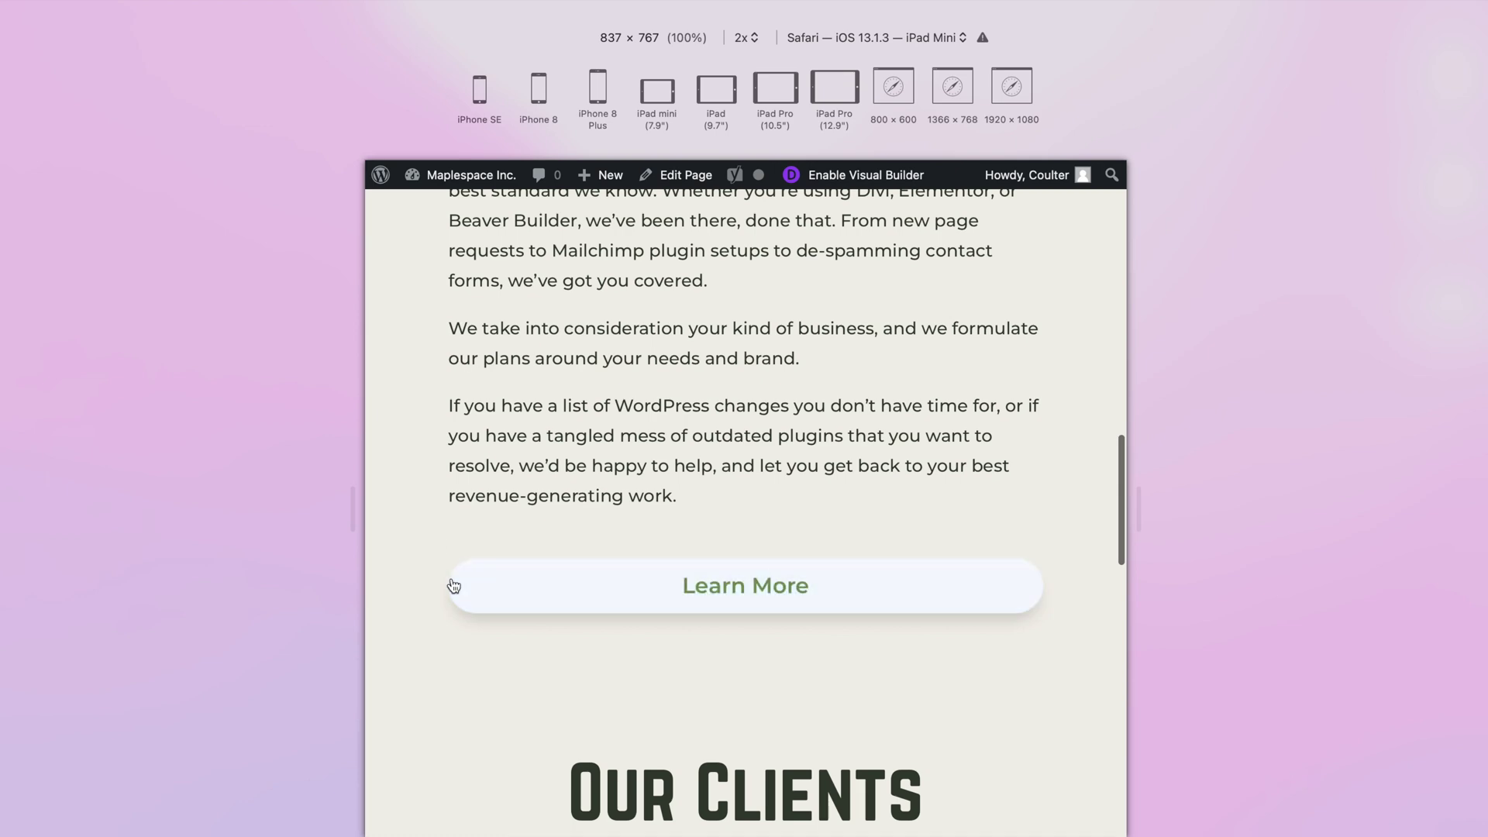
{"action": "scroll", "coordinate": [452, 584], "scroll_direction": "down", "scroll_amount": 5}
{"action": "scroll", "coordinate": [452, 584], "scroll_direction": "down", "scroll_amount": 5}
{"action": "scroll", "coordinate": [460, 411], "scroll_direction": "down", "scroll_amount": 2}
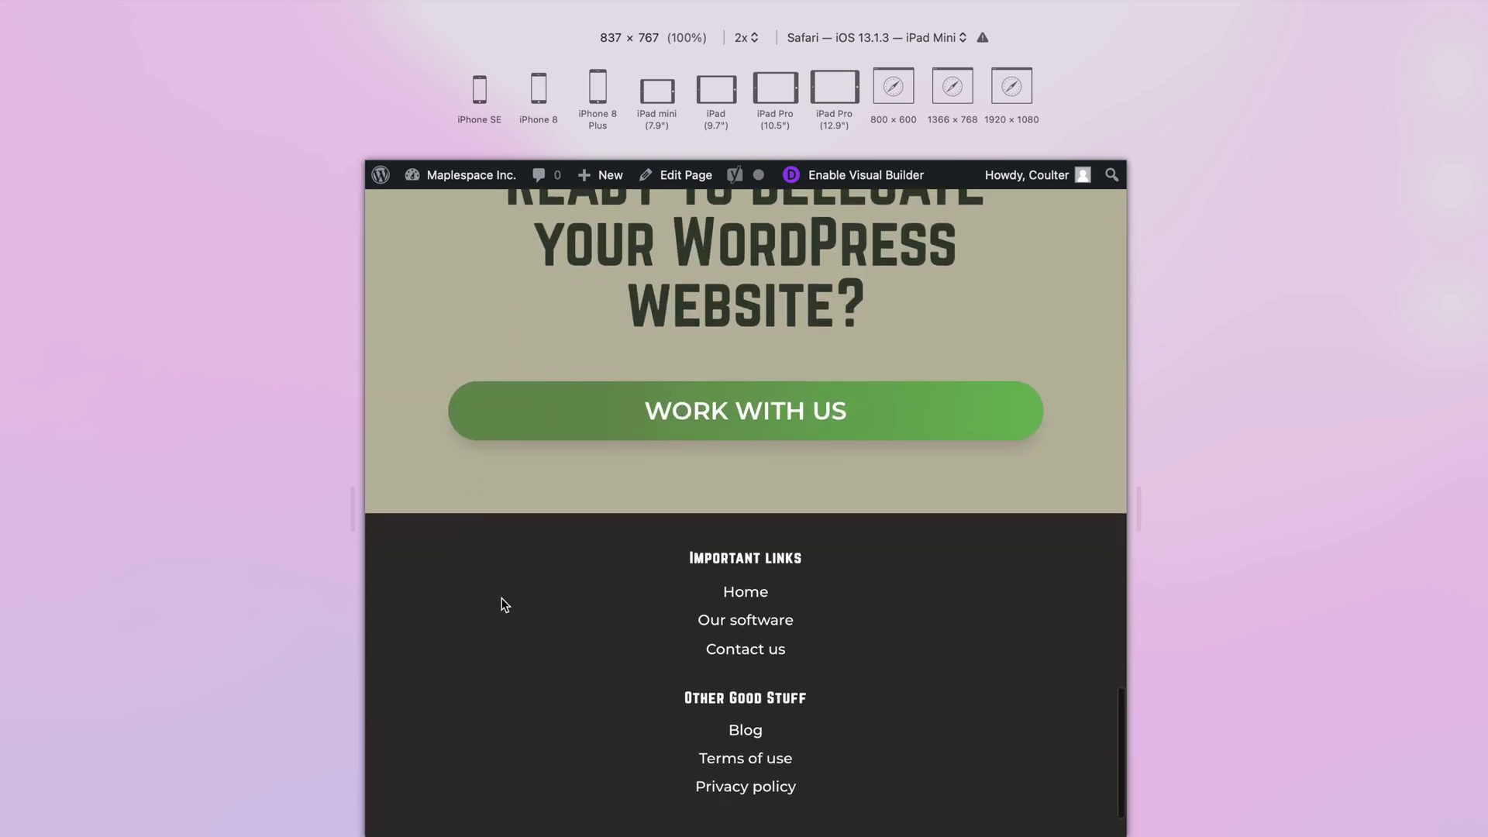
{"action": "scroll", "coordinate": [501, 601], "scroll_direction": "up", "scroll_amount": 5}
{"action": "scroll", "coordinate": [502, 602], "scroll_direction": "up", "scroll_amount": 5}
Step: Narrow the preview to about 448 px to check the page, then widen it to 902 pixels
{"action": "left_click_drag", "start_coordinate": [1133, 517], "coordinate": [985, 507]}
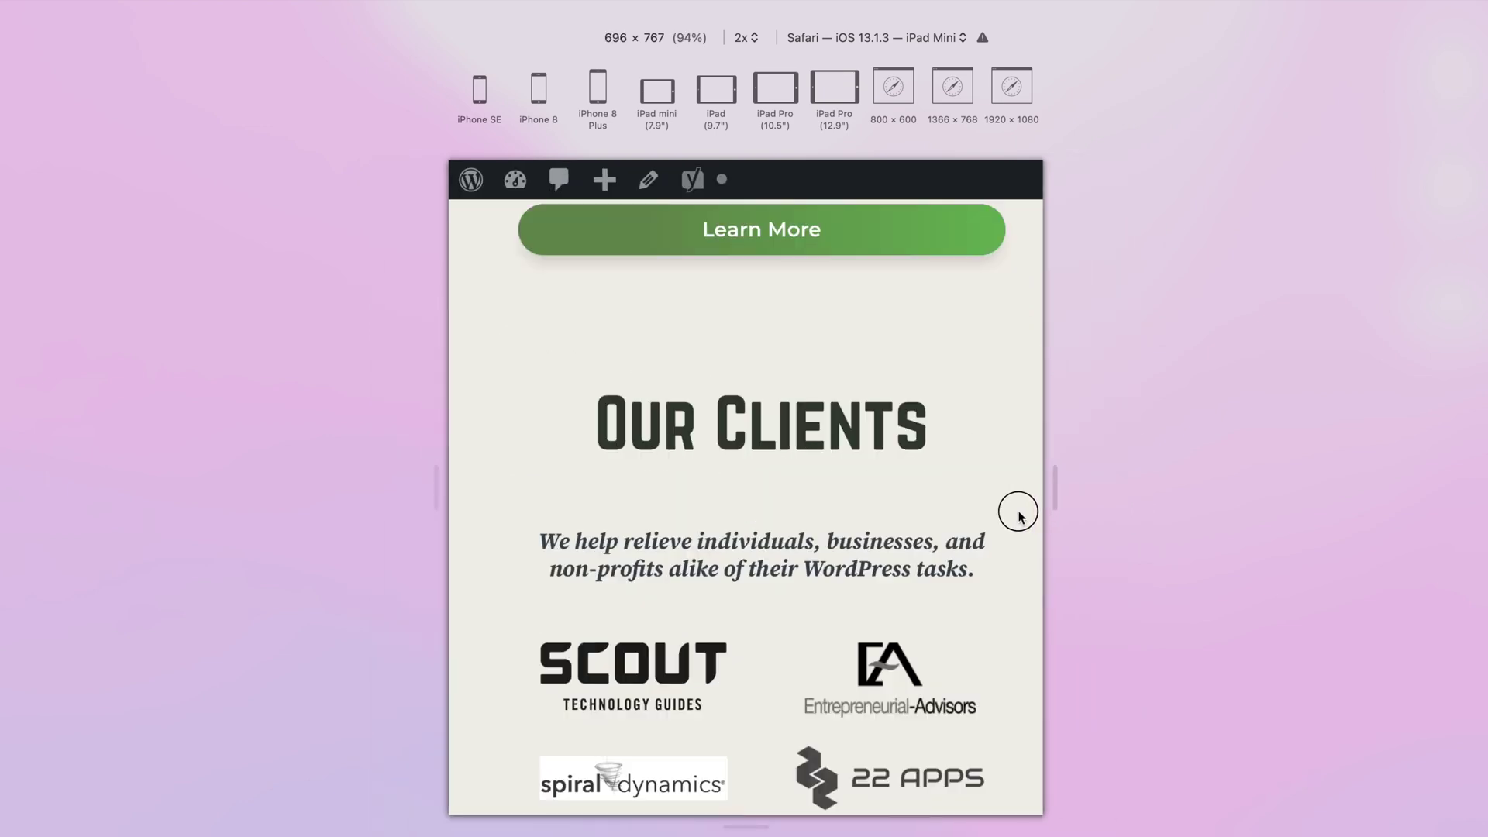
{"action": "scroll", "coordinate": [816, 458], "scroll_direction": "down", "scroll_amount": 4}
{"action": "scroll", "coordinate": [818, 460], "scroll_direction": "down", "scroll_amount": 5}
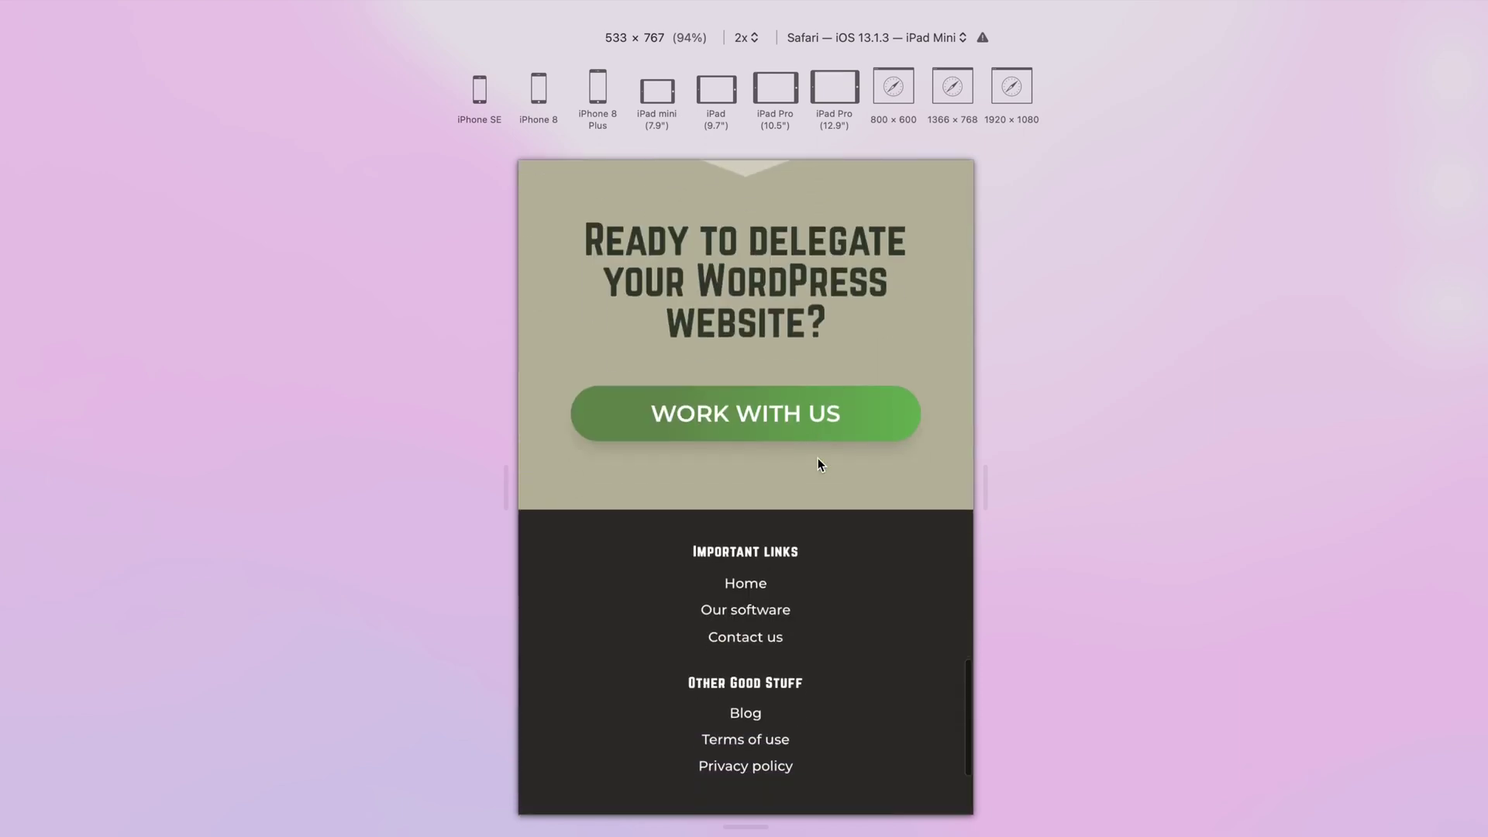
{"action": "scroll", "coordinate": [847, 365], "scroll_direction": "down", "scroll_amount": 1}
{"action": "left_click_drag", "start_coordinate": [984, 488], "coordinate": [940, 477]}
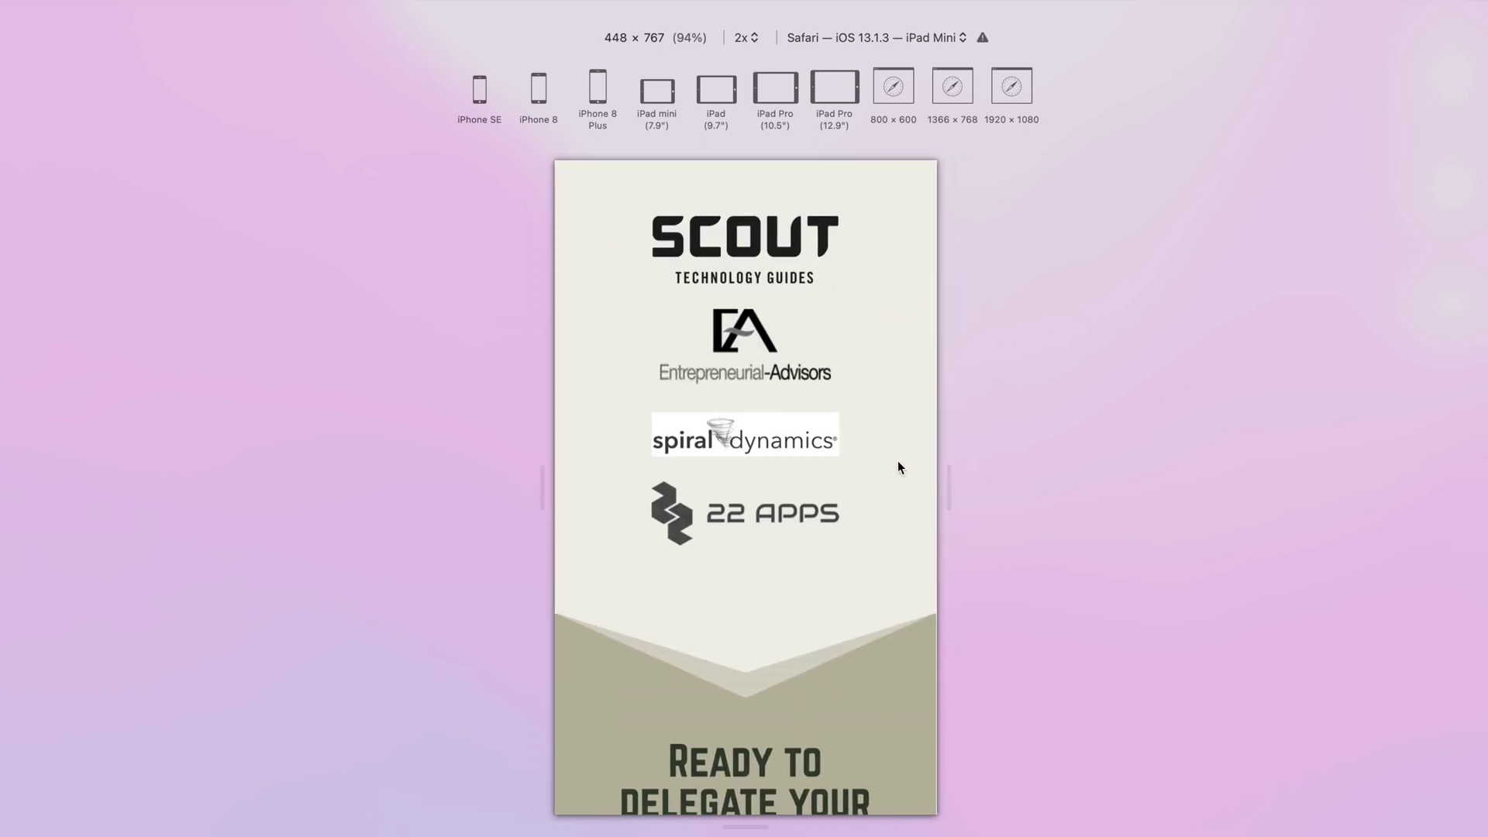
{"action": "scroll", "coordinate": [897, 467], "scroll_direction": "up", "scroll_amount": 3}
{"action": "scroll", "coordinate": [897, 467], "scroll_direction": "up", "scroll_amount": 3}
{"action": "scroll", "coordinate": [898, 467], "scroll_direction": "up", "scroll_amount": 2}
{"action": "scroll", "coordinate": [899, 466], "scroll_direction": "up", "scroll_amount": 1}
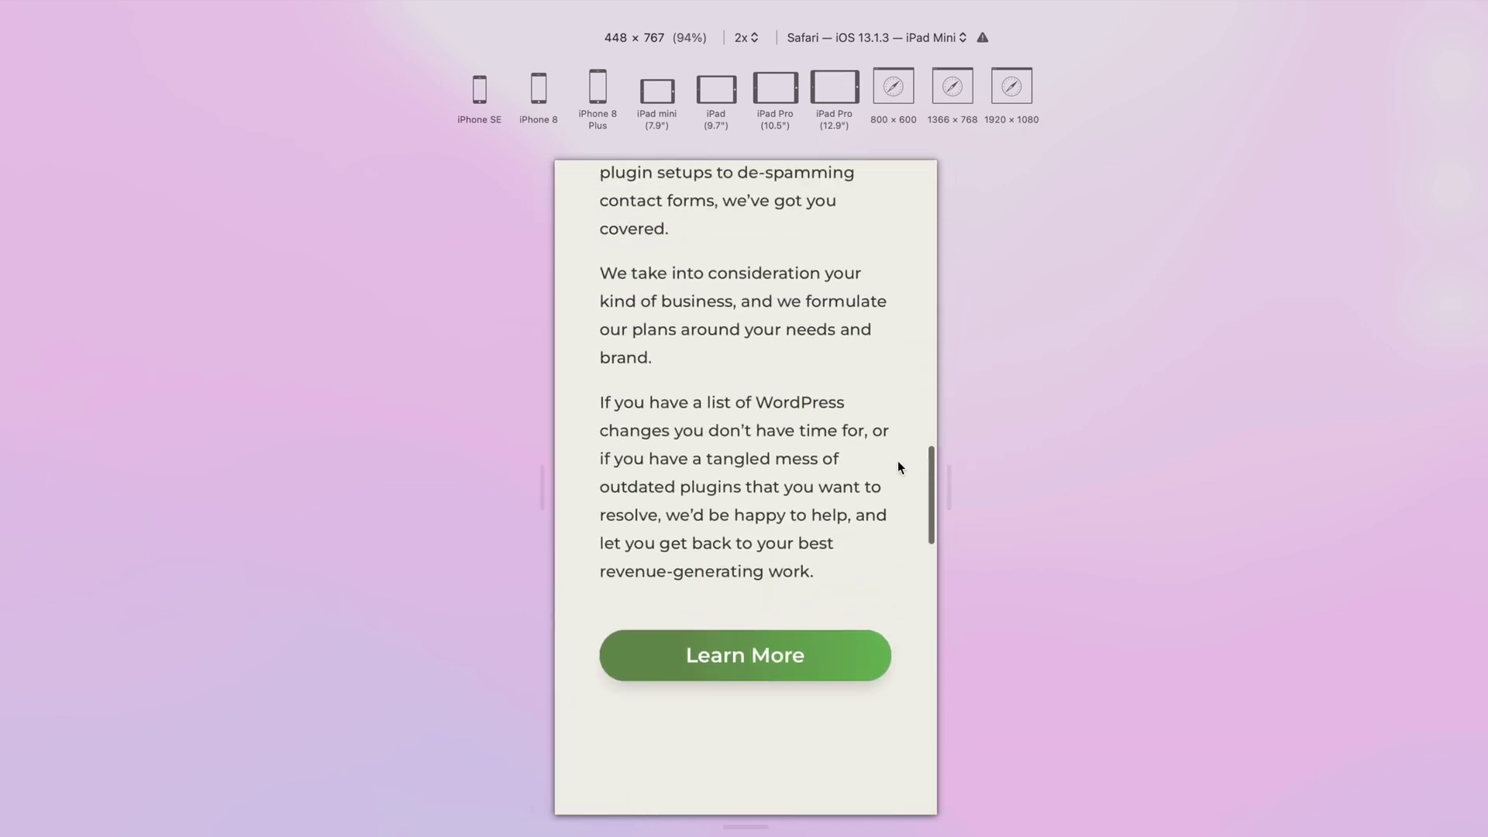
{"action": "scroll", "coordinate": [822, 428], "scroll_direction": "up", "scroll_amount": 2}
{"action": "scroll", "coordinate": [822, 429], "scroll_direction": "up", "scroll_amount": 5}
{"action": "scroll", "coordinate": [823, 428], "scroll_direction": "up", "scroll_amount": 2}
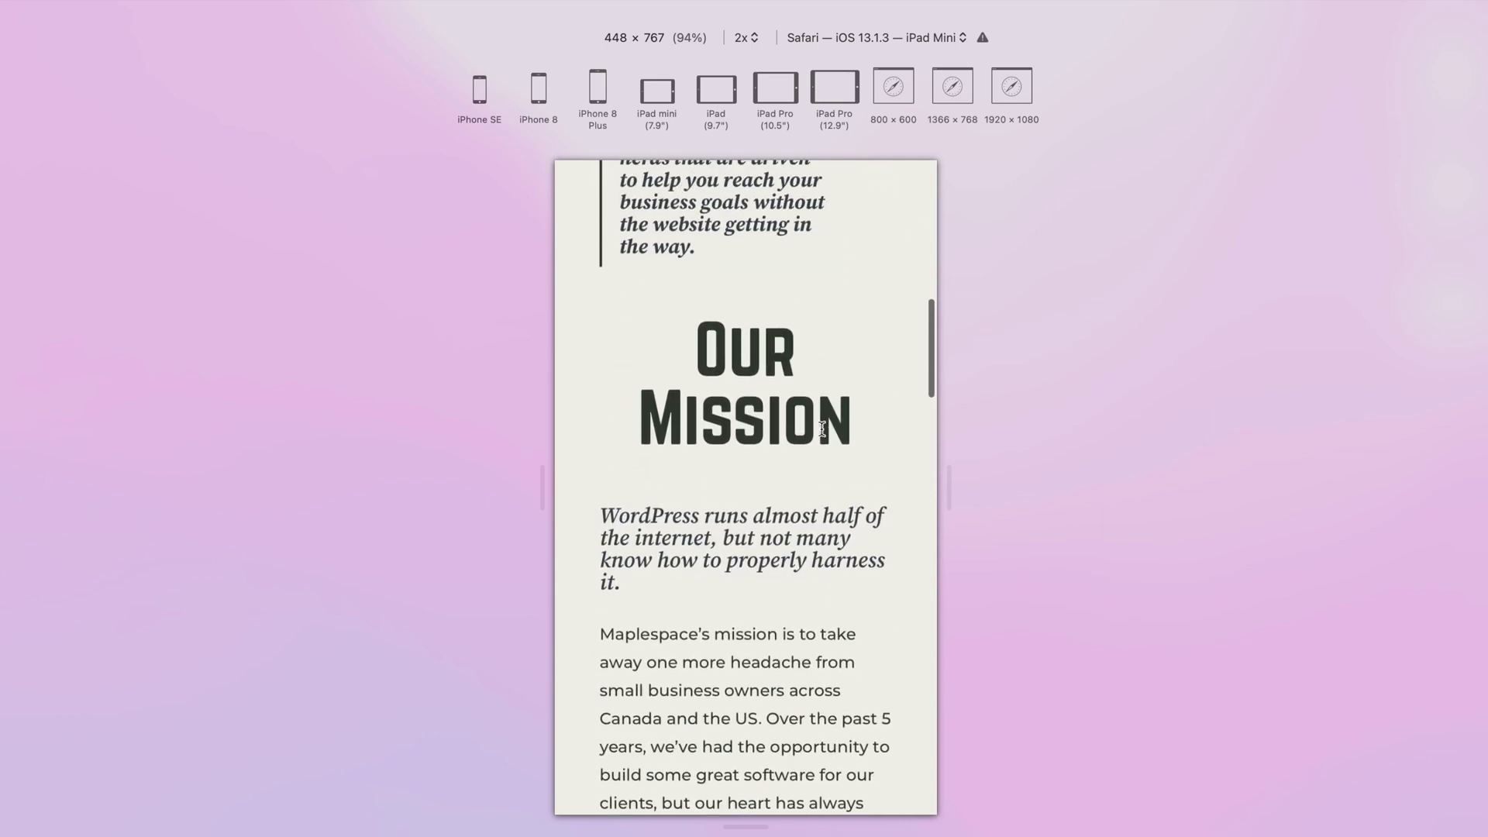
{"action": "scroll", "coordinate": [822, 429], "scroll_direction": "up", "scroll_amount": 3}
{"action": "scroll", "coordinate": [822, 429], "scroll_direction": "up", "scroll_amount": 1}
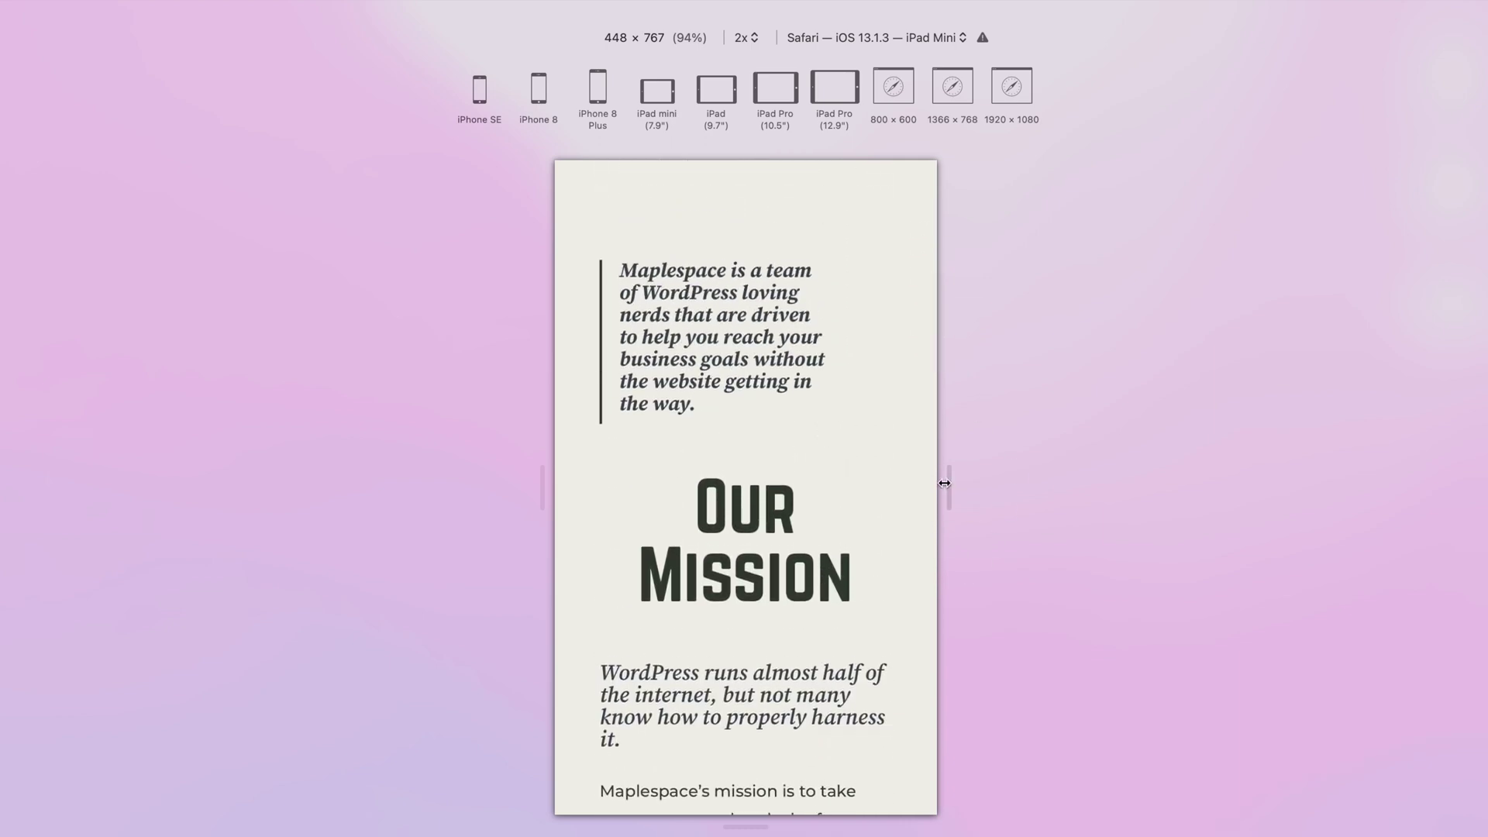
{"action": "left_click_drag", "start_coordinate": [948, 488], "coordinate": [1140, 490]}
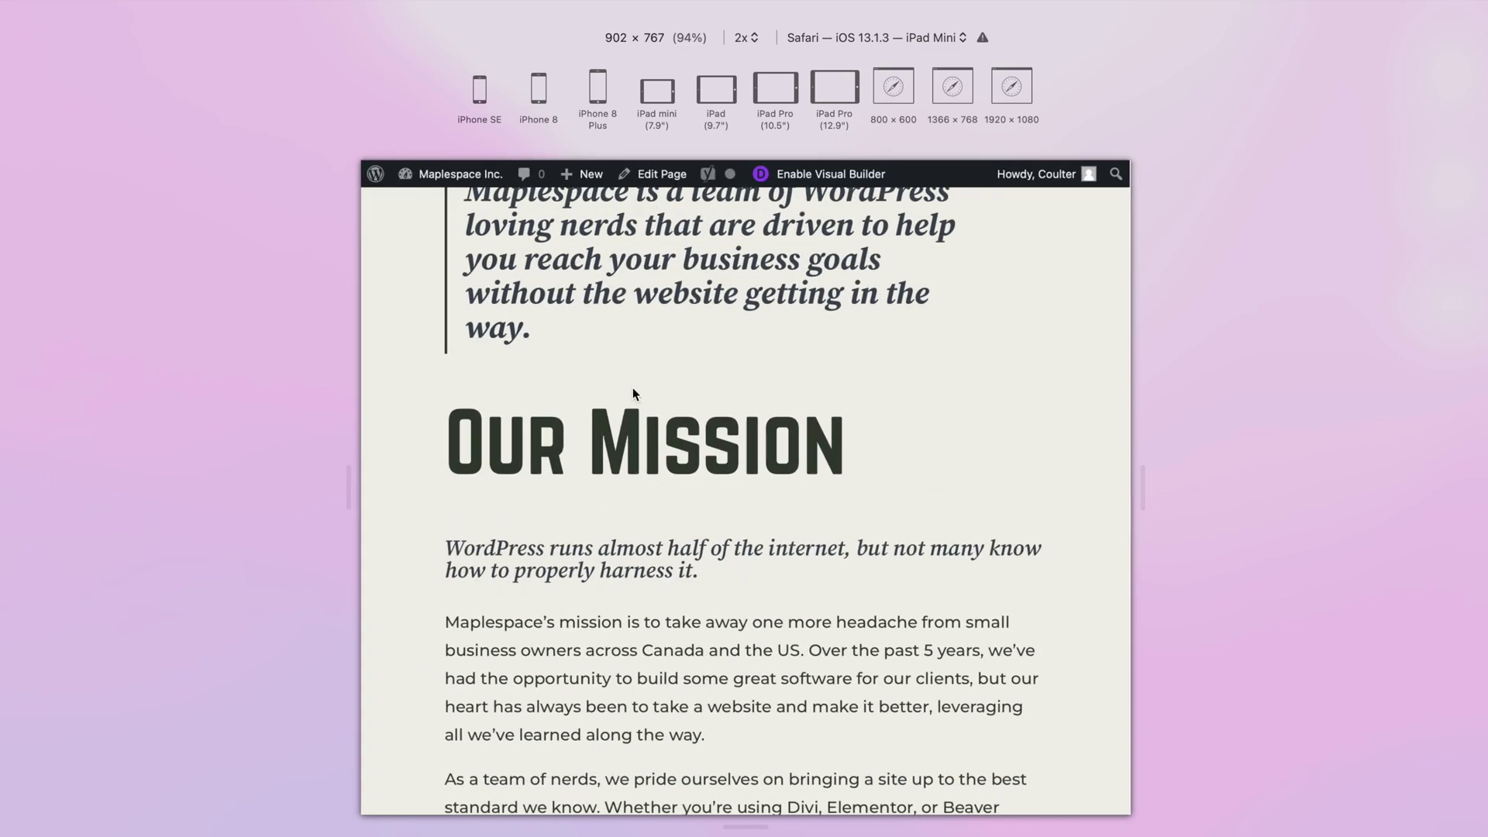